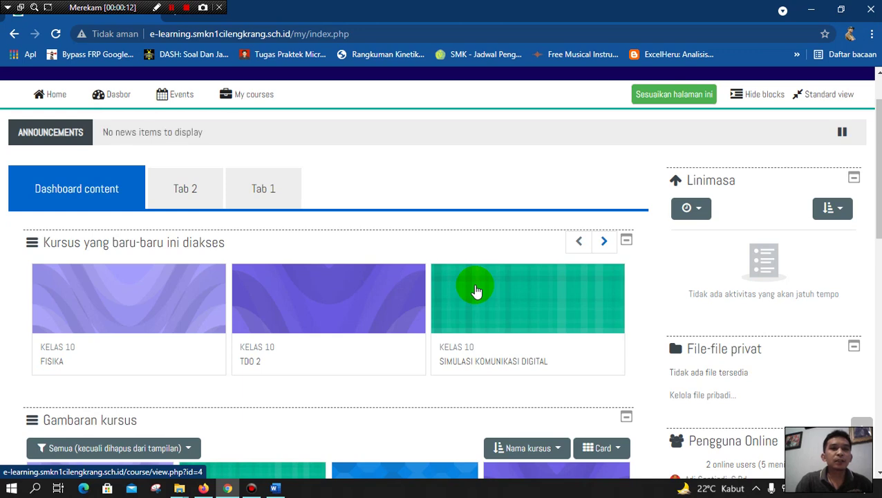
scroll(475, 290, down, 2)
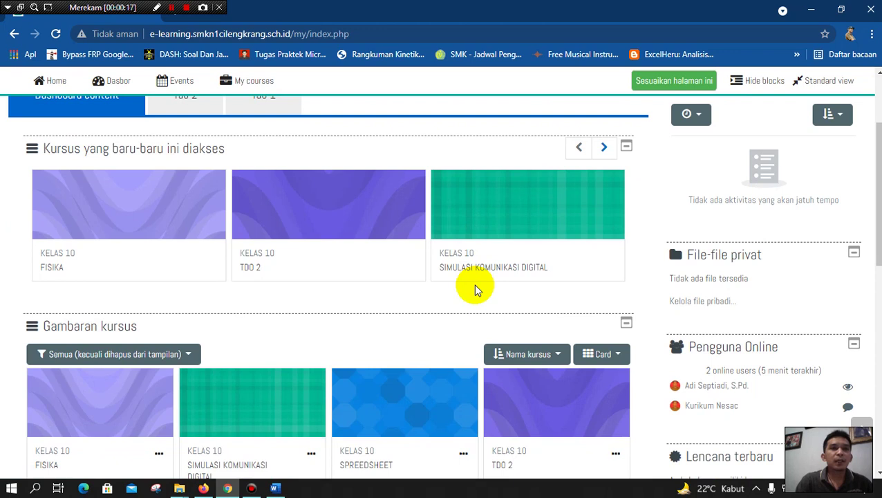
scroll(476, 290, up, 2)
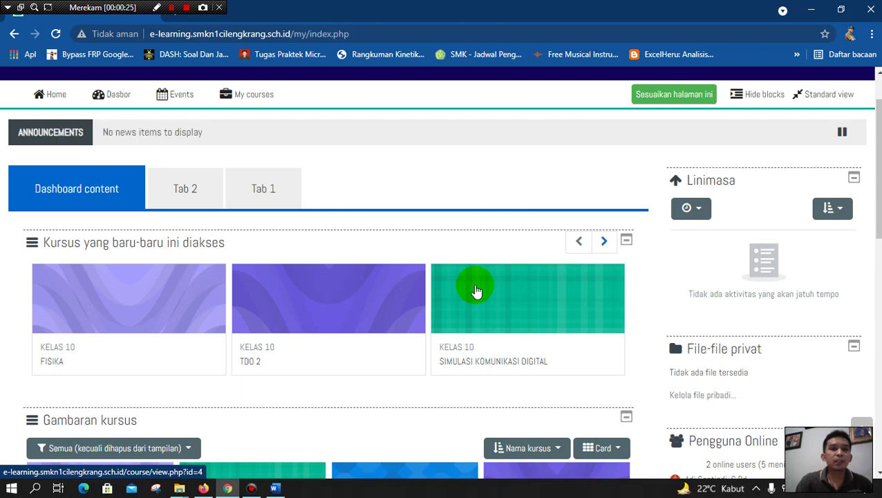
scroll(476, 290, down, 2)
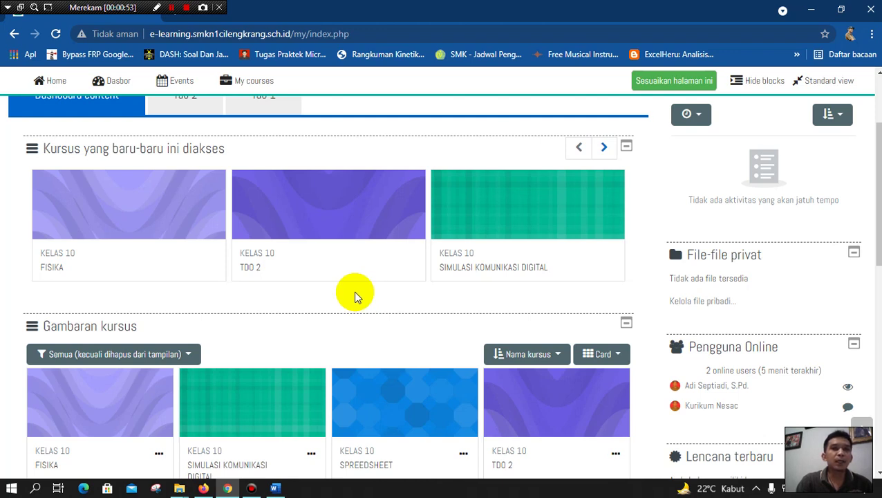
scroll(355, 297, up, 2)
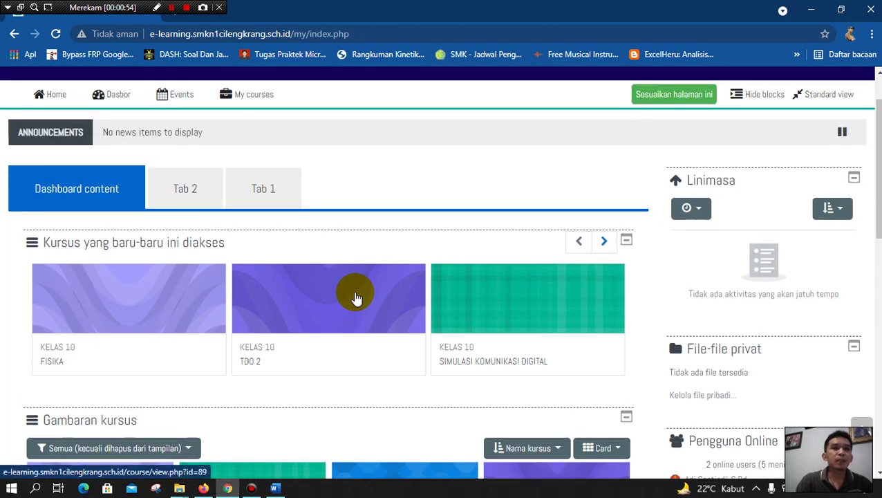
scroll(354, 297, down, 2)
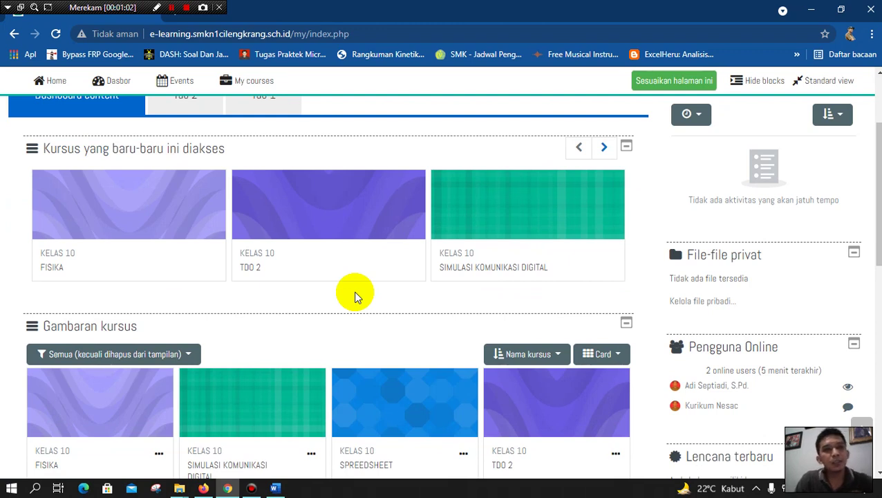
Step: Open the FISIKA course and turn on its editing mode
click(59, 274)
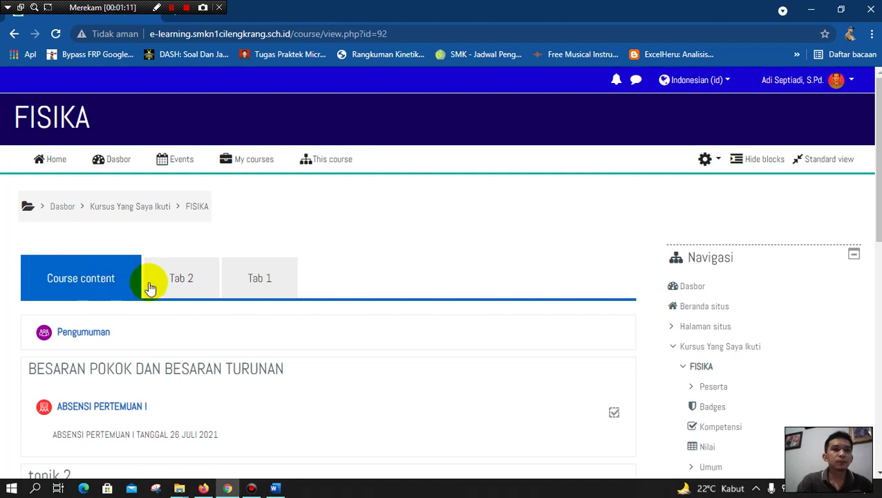
scroll(193, 311, down, 2)
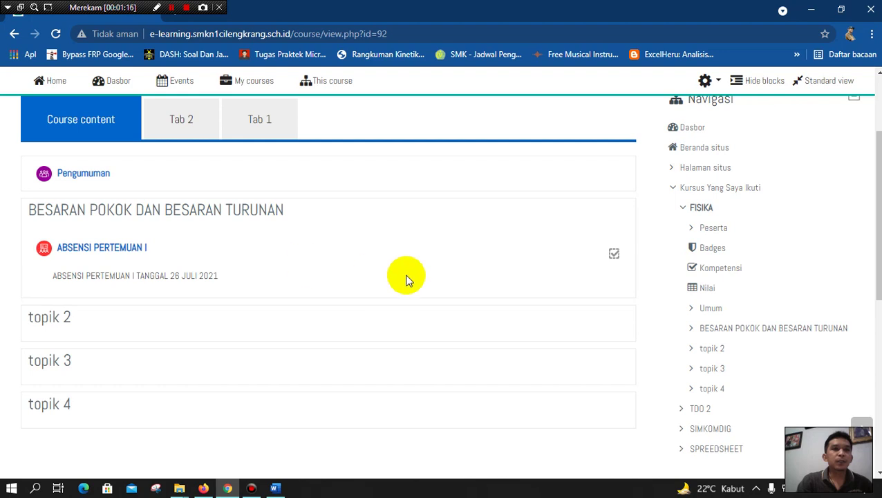
scroll(408, 278, down, 4)
scroll(408, 279, up, 3)
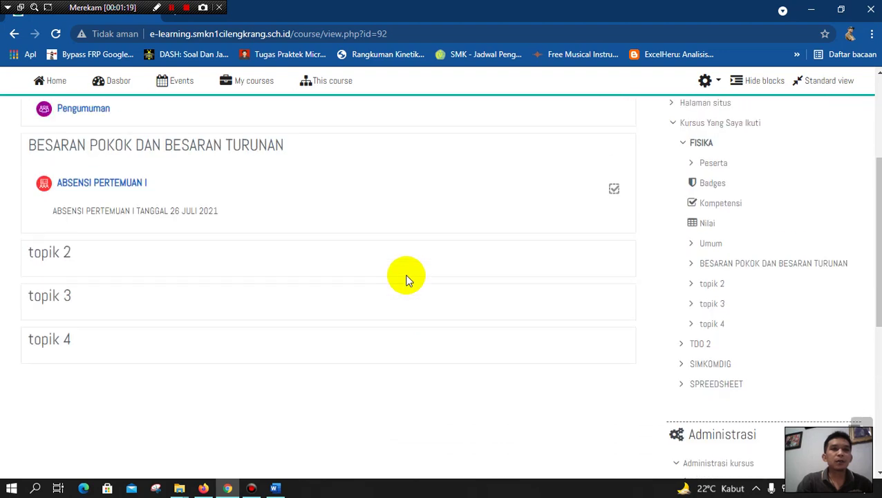
scroll(408, 279, up, 1)
scroll(483, 236, down, 4)
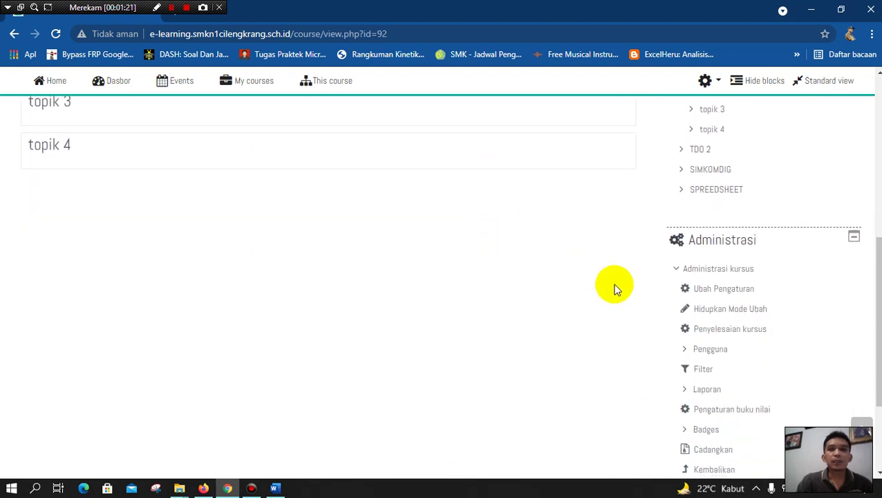
click(753, 310)
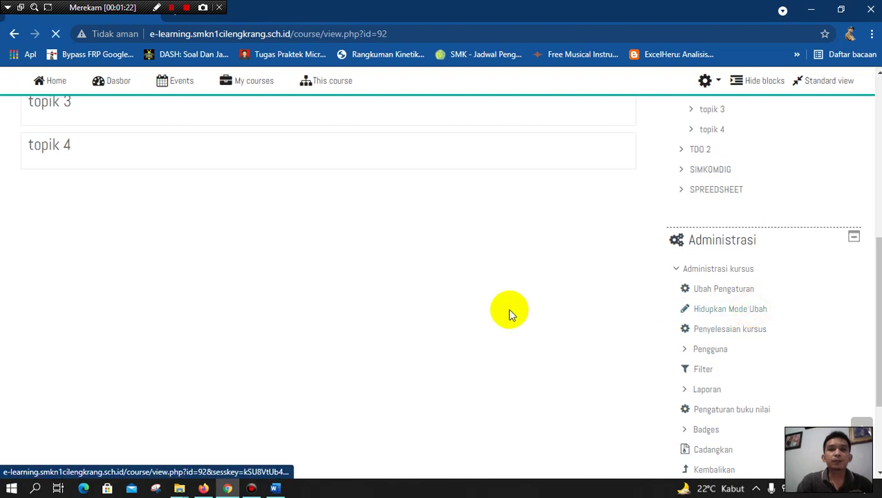
Step: Start adding an Attendance activity to the BESARAN POKOK DAN BESARAN TURUNAN section
scroll(449, 307, down, 2)
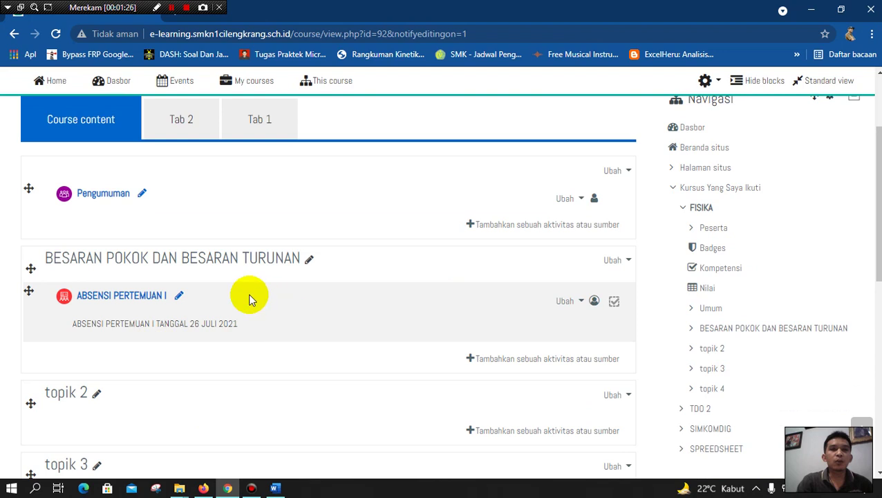
click(528, 365)
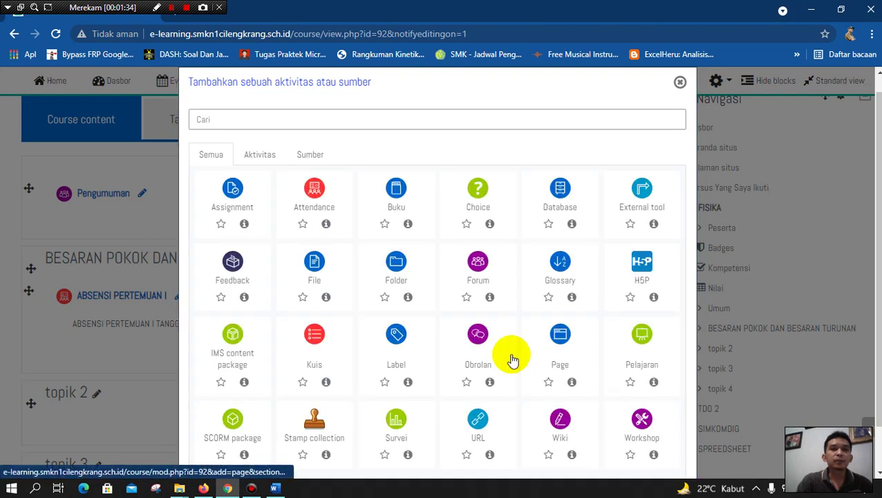
click(320, 211)
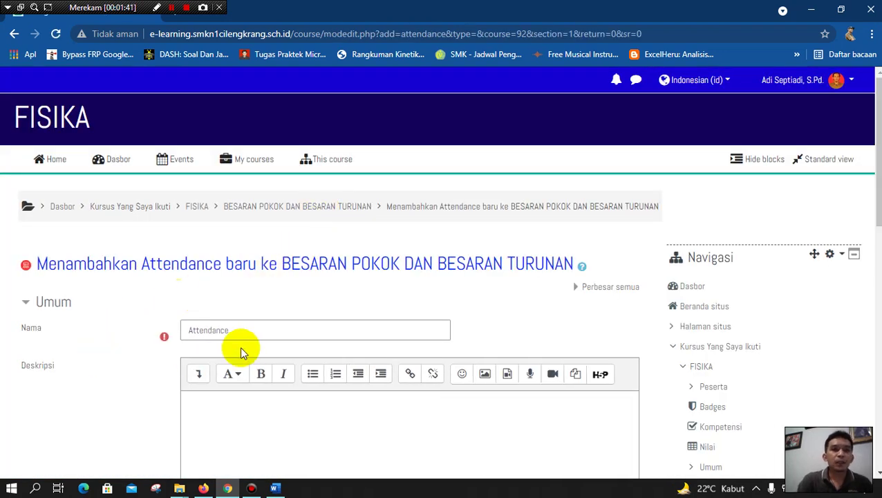
Step: Name the attendance activity "ABSEN PERTEMUAN KE II"
drag(249, 335, 184, 331)
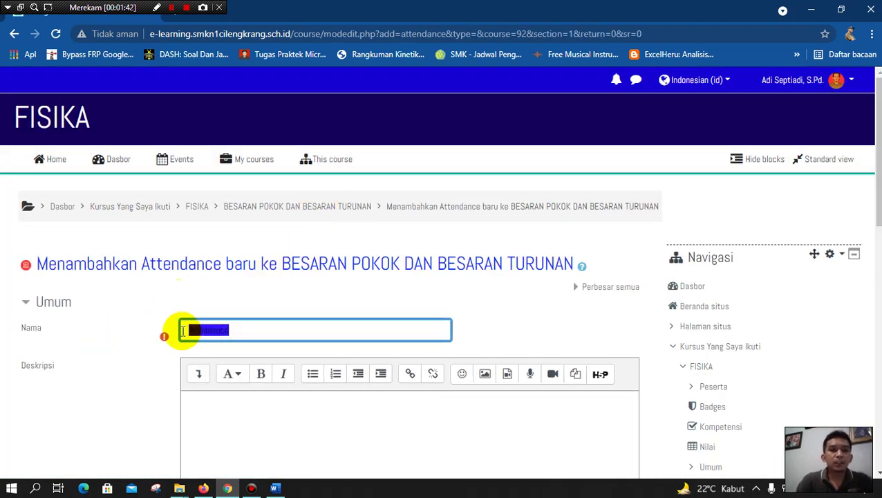
text(absen)
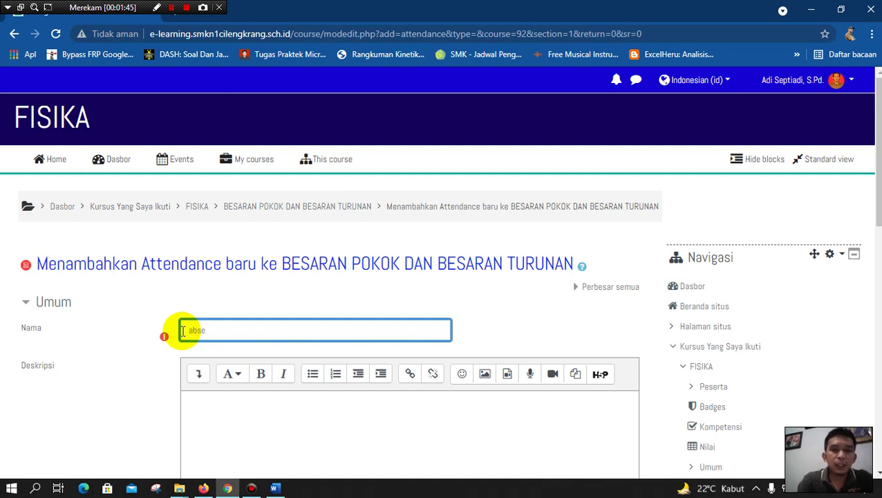
key(BackSpace)
text(ABSEN)
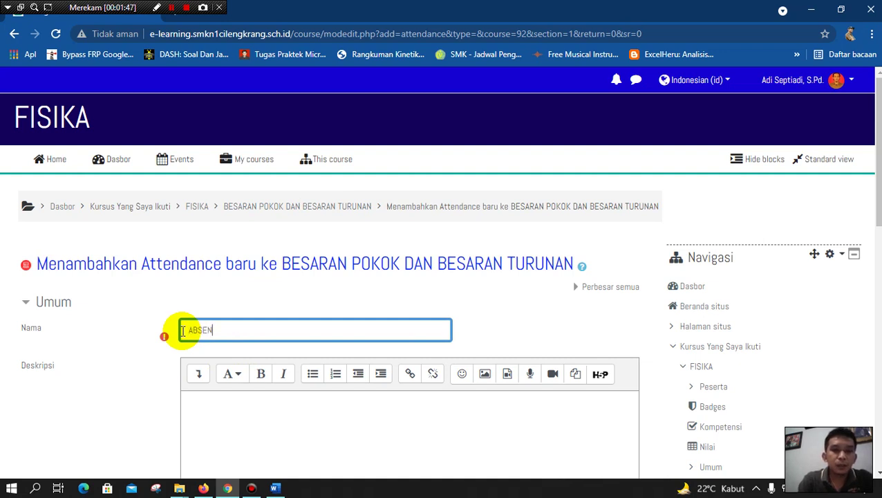
text( PERTEMUAN KE)
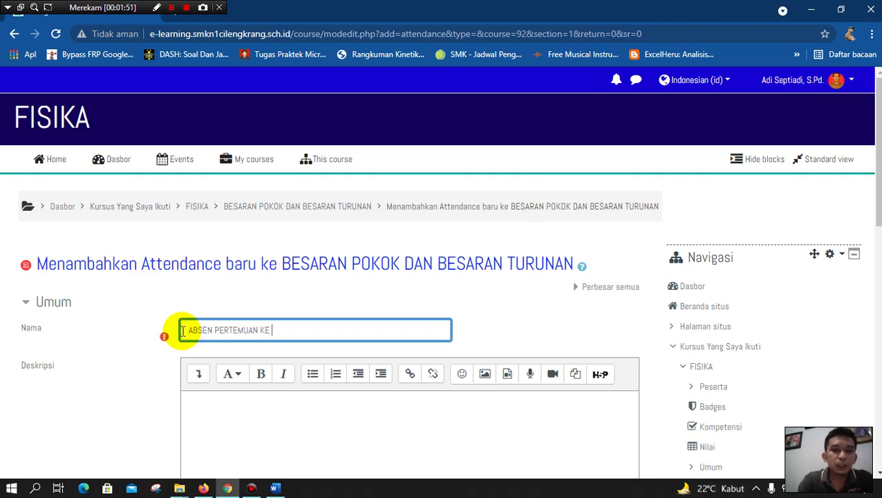
text( II)
Step: Enter "ABSEN PERTEMUAN II TGL.2 AGUSTUS 2021" as the activity's description
scroll(181, 330, down, 2)
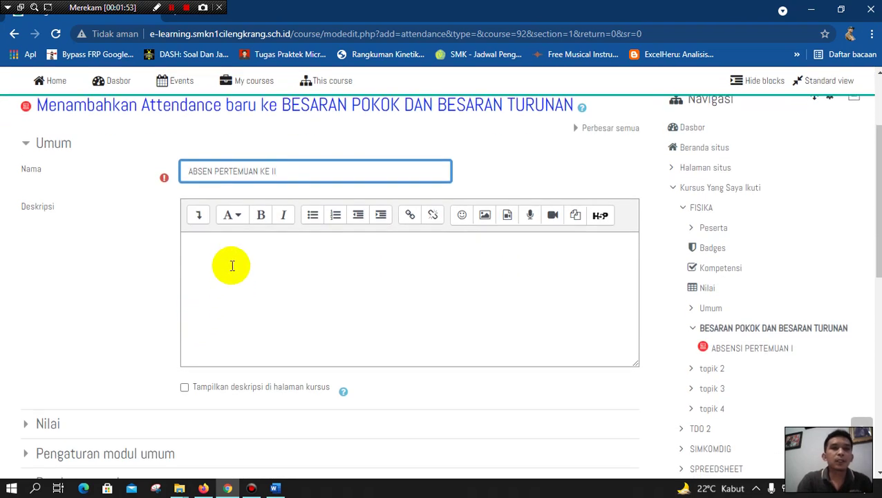
click(234, 241)
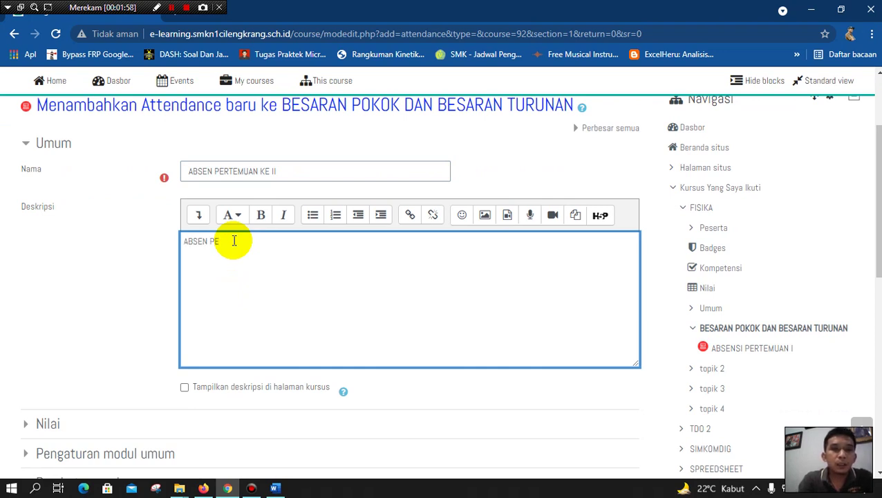
text(ABSEN PERTEMUAN)
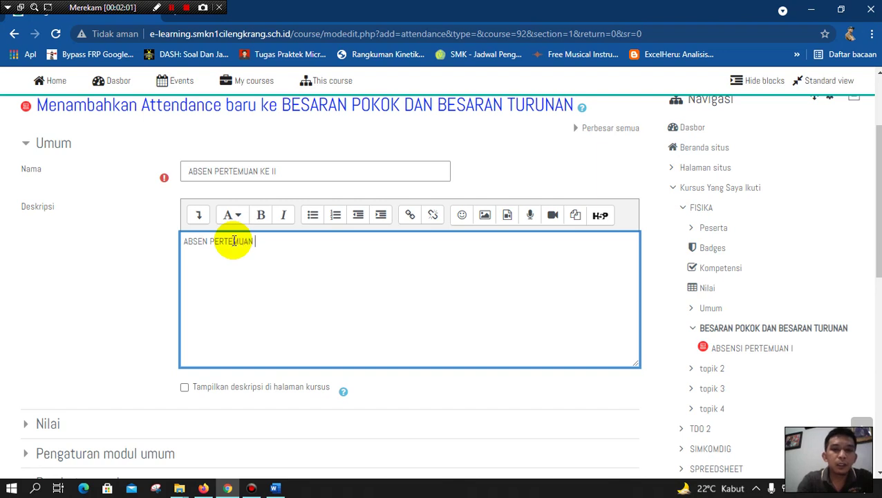
text( II TO)
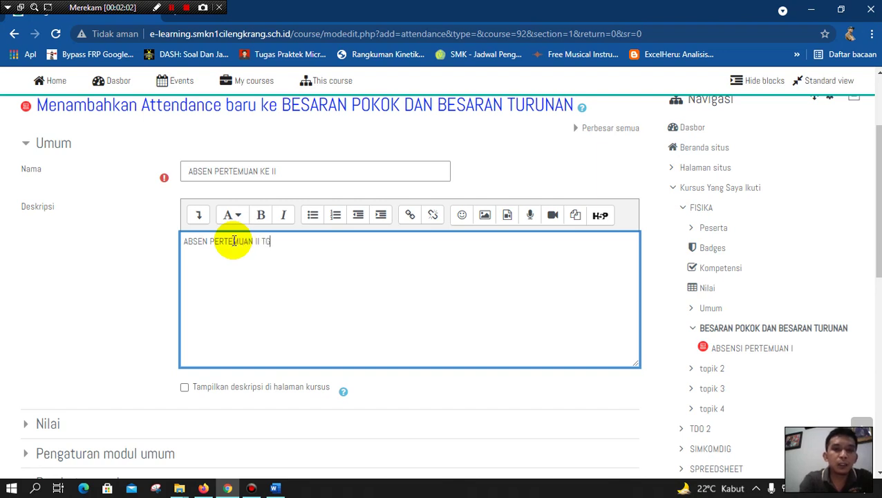
text(L.2 AGUS)
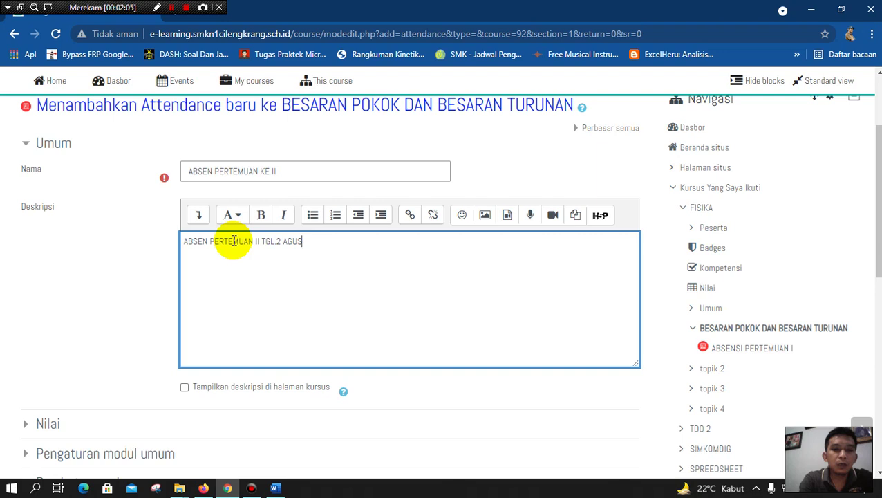
text(TUS 2021)
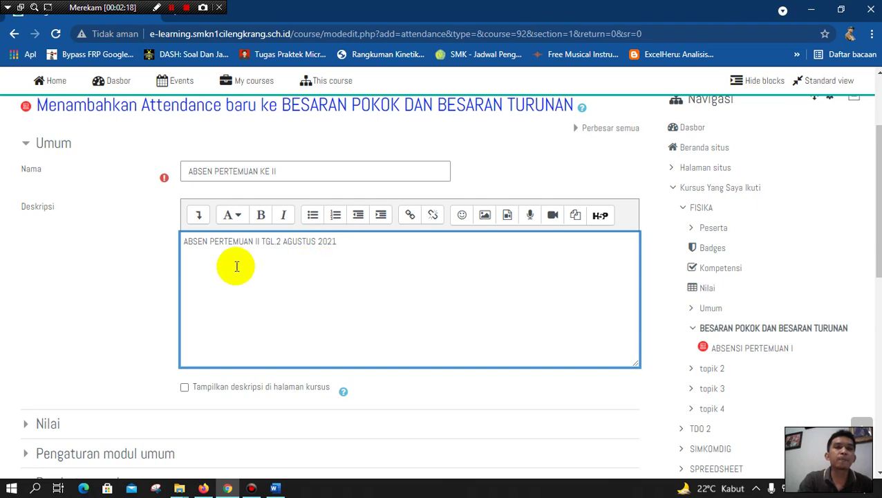
Step: Enable showing the activity's description on the course page
scroll(233, 262, up, 1)
scroll(291, 264, down, 1)
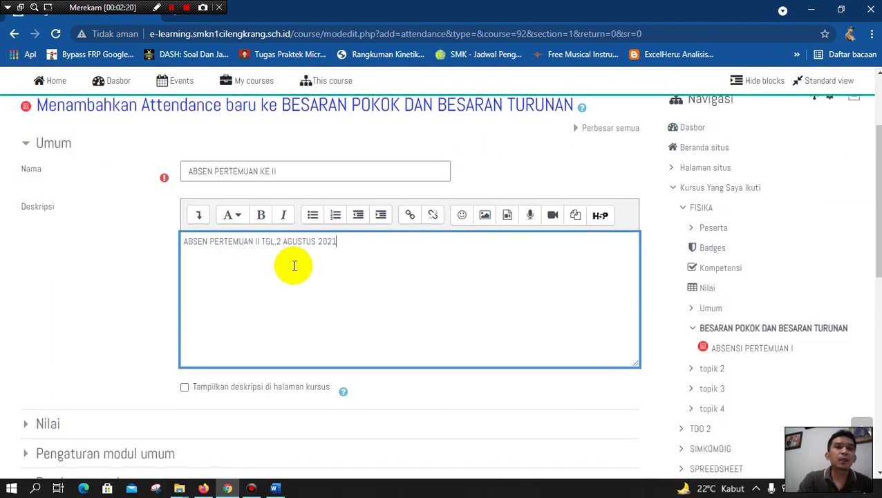
scroll(208, 228, down, 1)
click(207, 225)
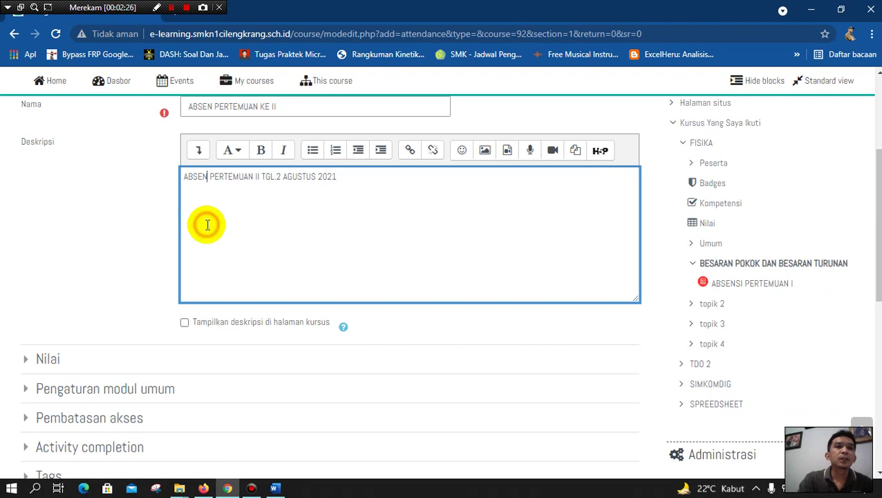
scroll(208, 225, down, 1)
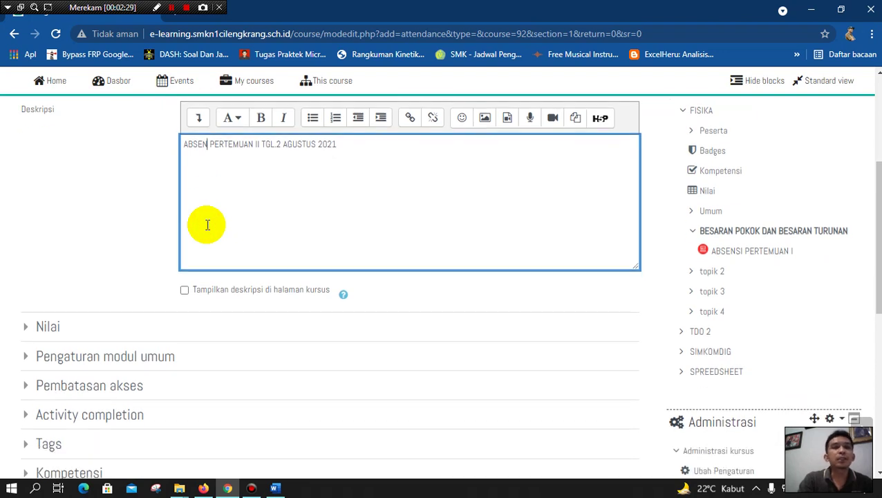
scroll(207, 224, down, 1)
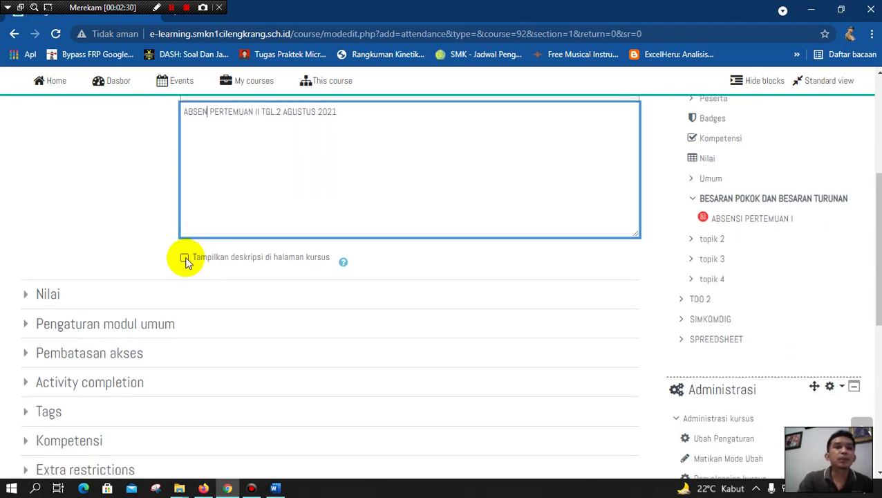
click(184, 258)
Step: Set the activity's grade category to KEHADIRAN and its passing grade to 75
scroll(69, 253, down, 2)
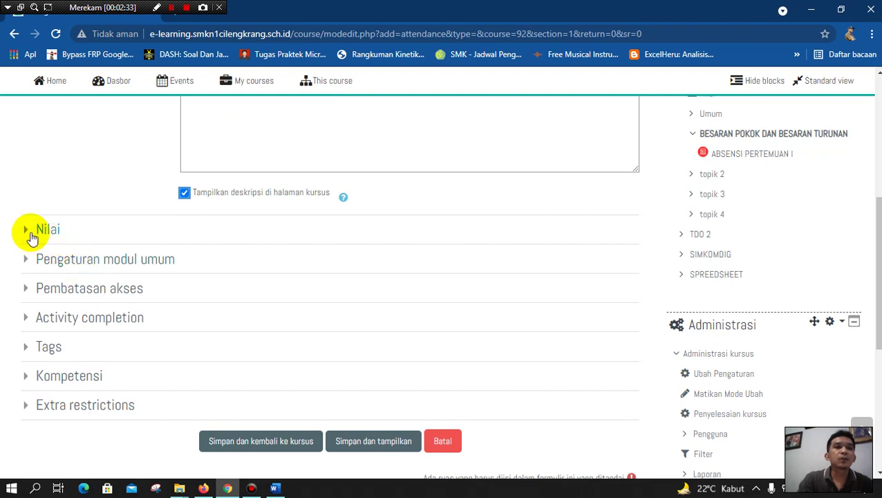
click(30, 237)
scroll(321, 269, down, 2)
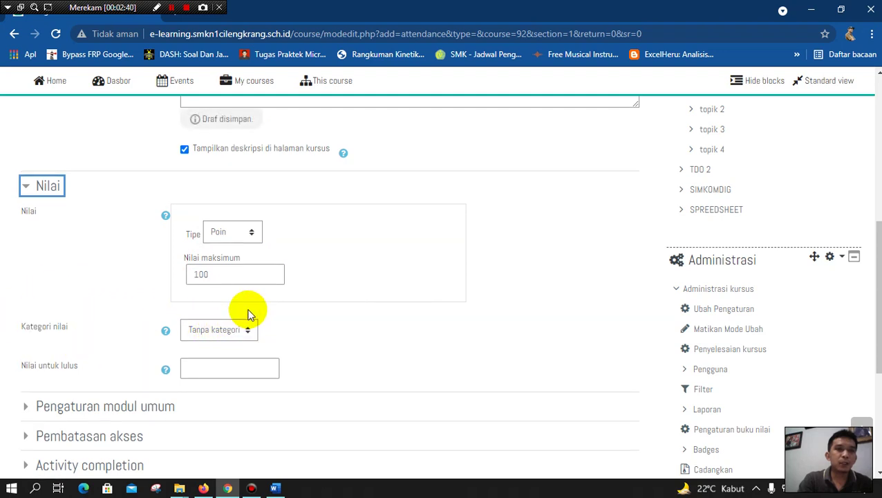
click(247, 332)
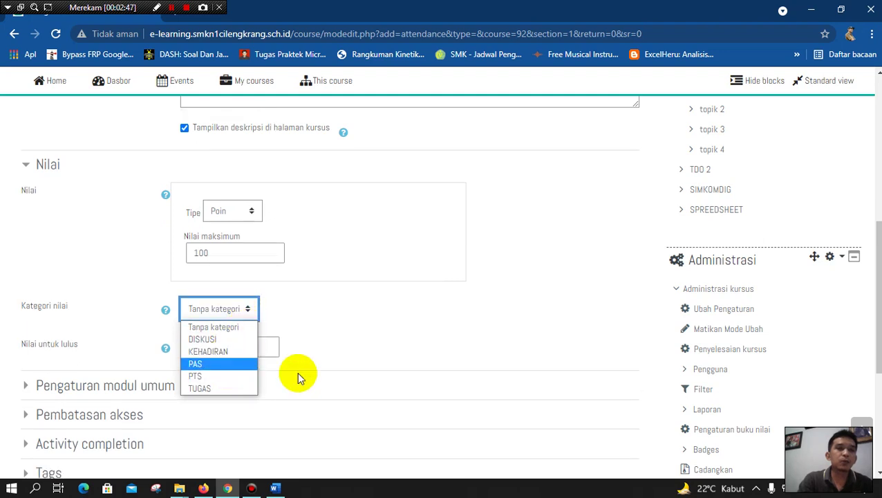
click(232, 353)
click(230, 349)
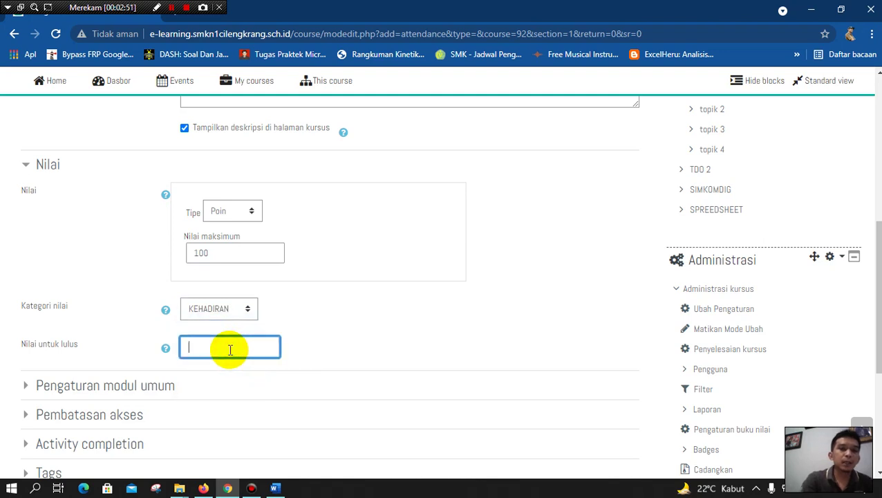
text(75)
Step: Expand the common module settings and access restriction sections of the attendance activity to check their options
scroll(69, 340, down, 1)
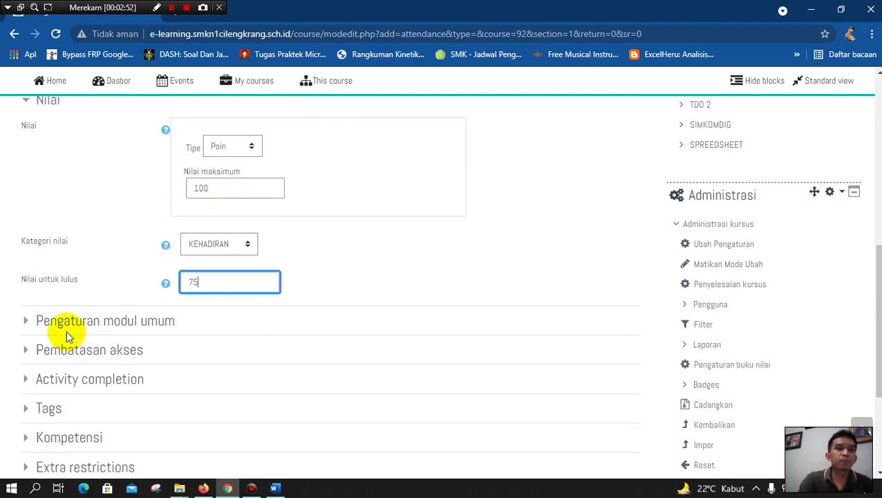
click(31, 323)
scroll(29, 326, down, 1)
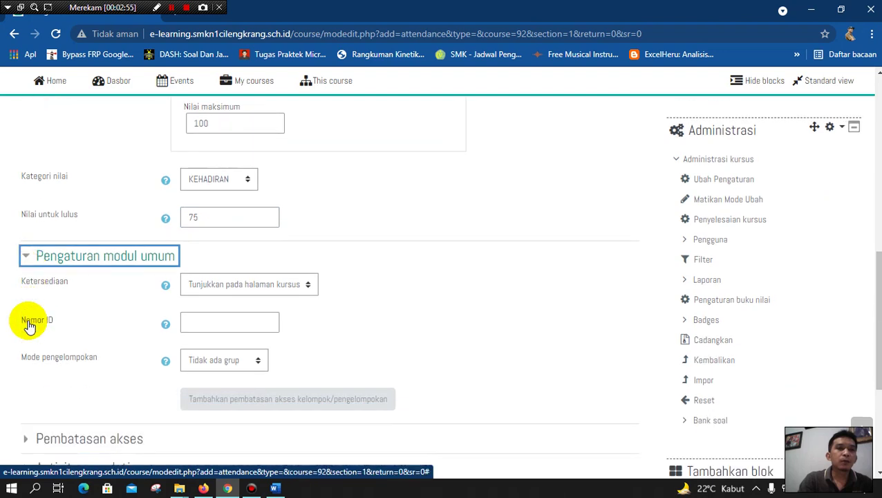
scroll(29, 322, down, 2)
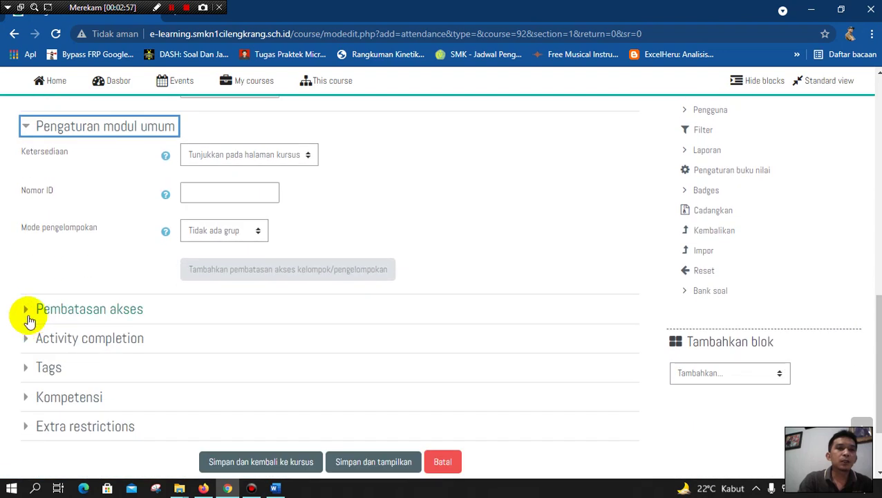
click(29, 316)
scroll(27, 314, down, 1)
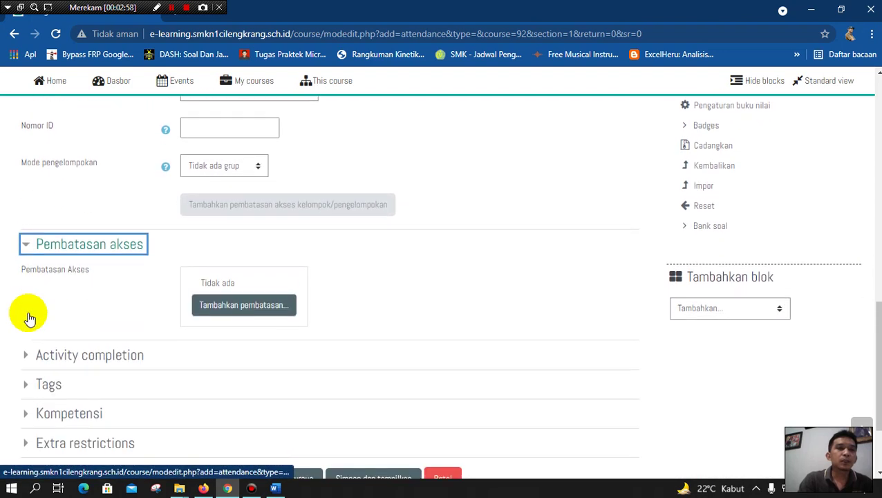
Step: Set completion tracking to "Show activity as complete when conditions are met" and require a grade to complete the activity
click(30, 356)
scroll(30, 349, down, 1)
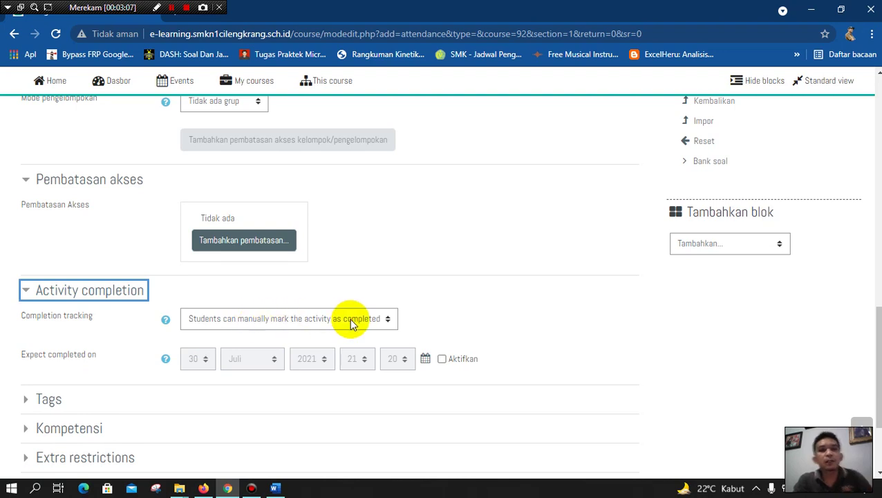
click(388, 321)
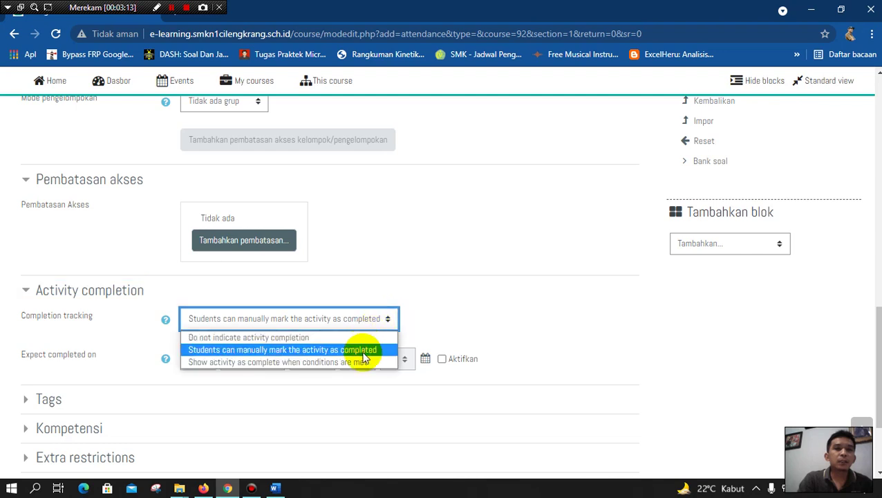
click(228, 363)
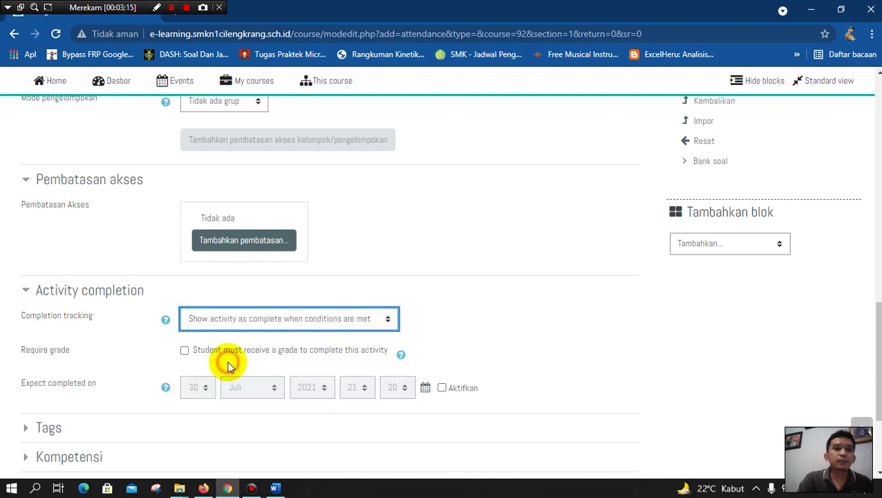
click(184, 350)
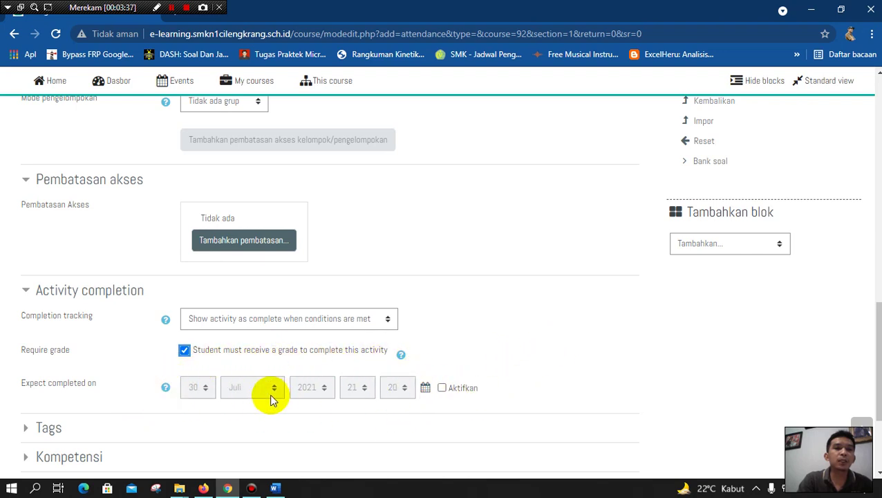
Step: Check the activity's Tags and Kompetensi sections, then save and display the attendance activity
scroll(200, 377, down, 1)
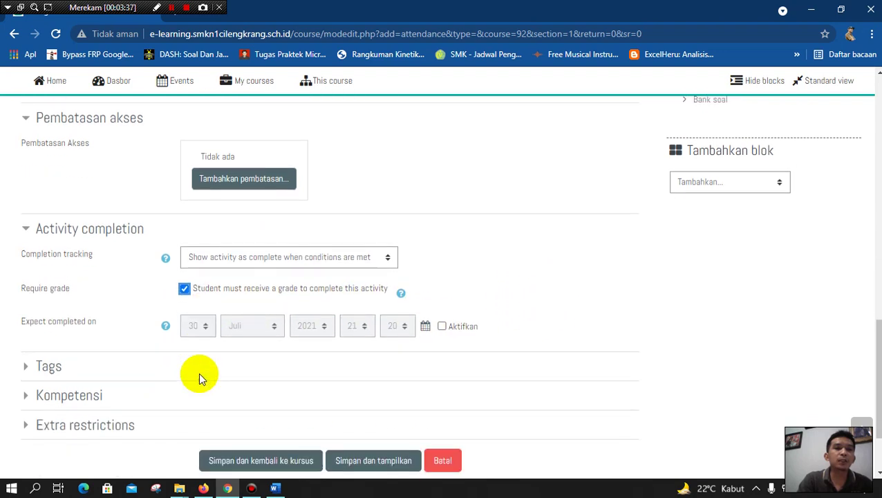
click(26, 370)
scroll(173, 359, down, 1)
click(30, 392)
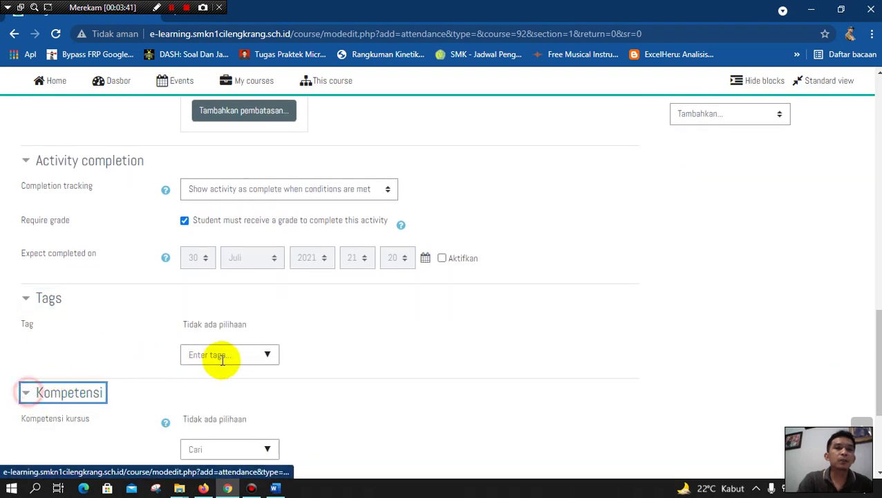
scroll(218, 358, down, 2)
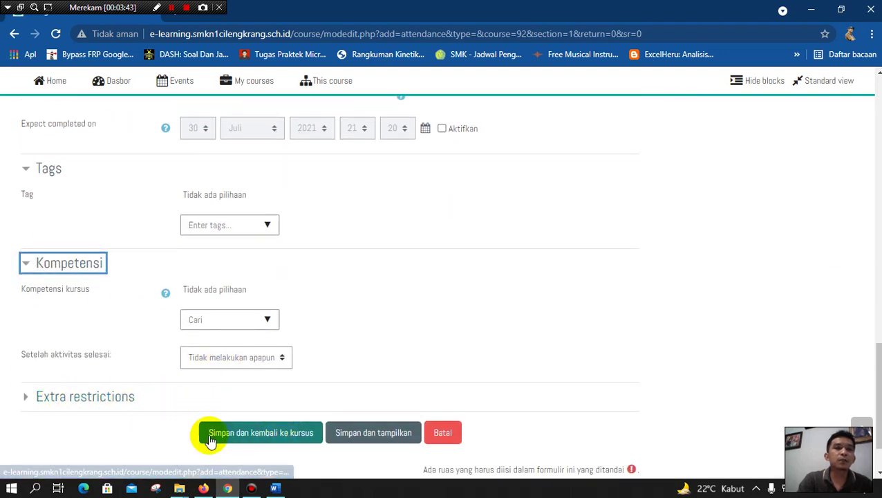
click(370, 438)
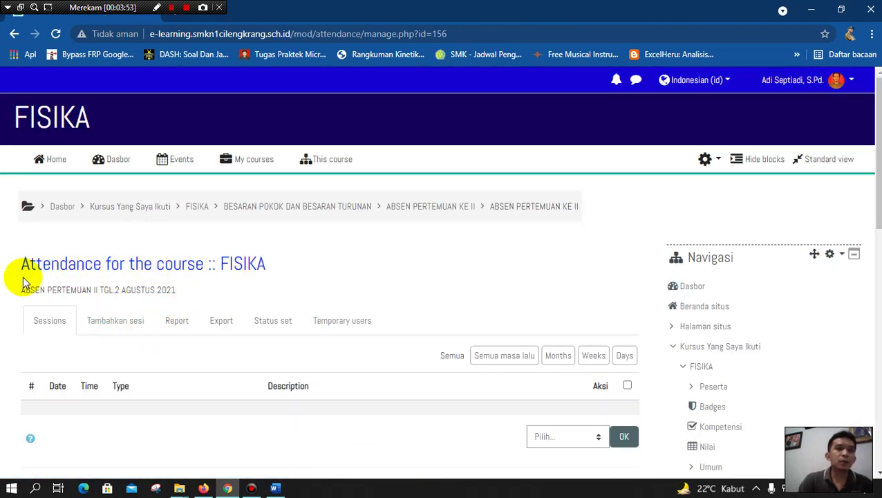
Step: Open the form for adding a session to the second meeting's attendance activity
click(129, 322)
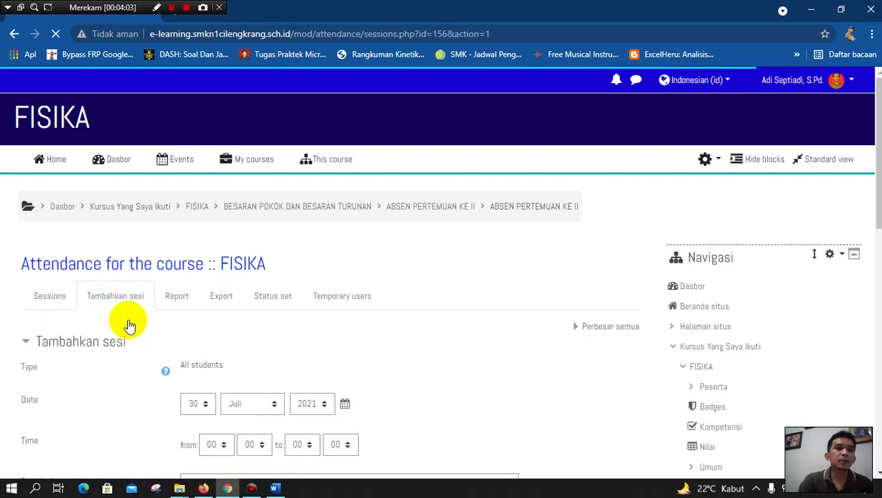
scroll(129, 325, down, 2)
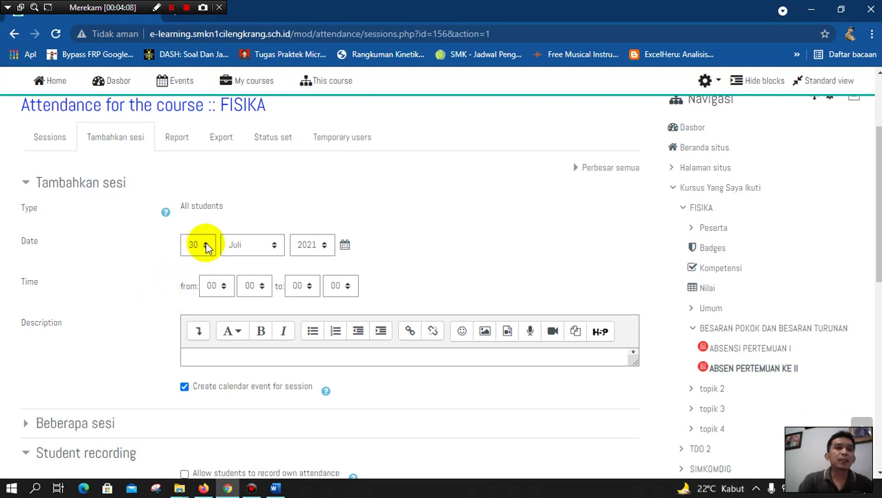
click(344, 245)
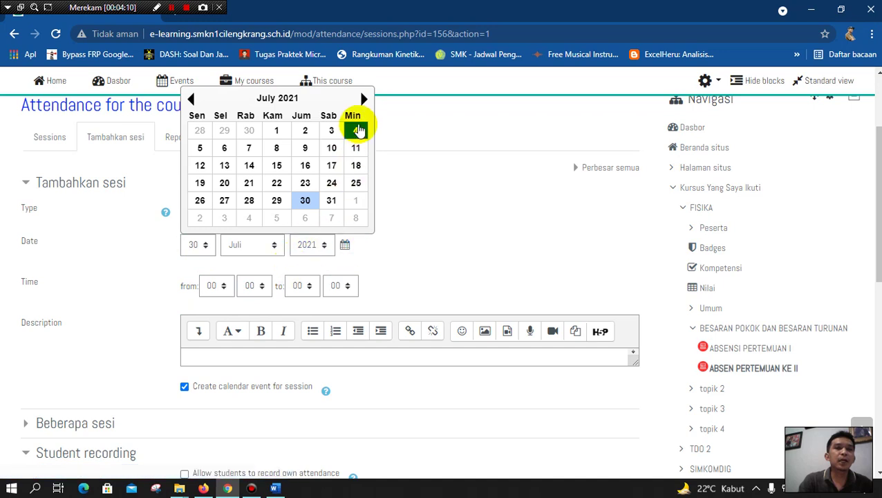
click(364, 99)
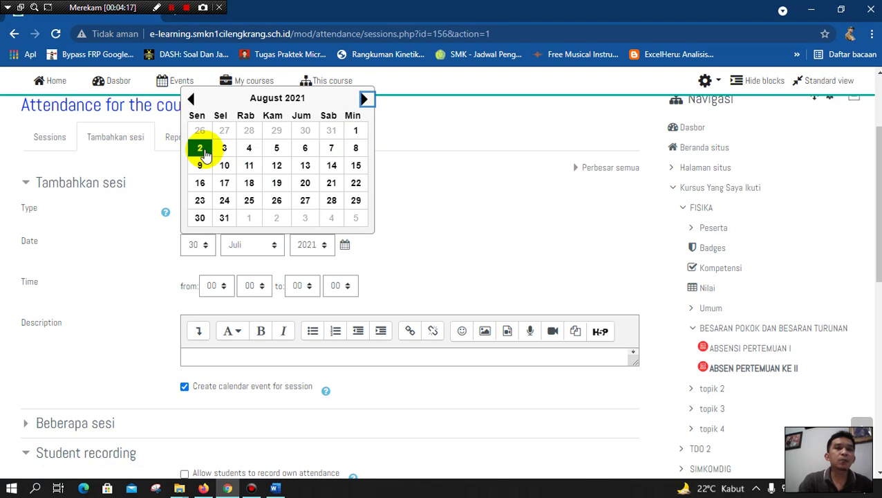
click(448, 230)
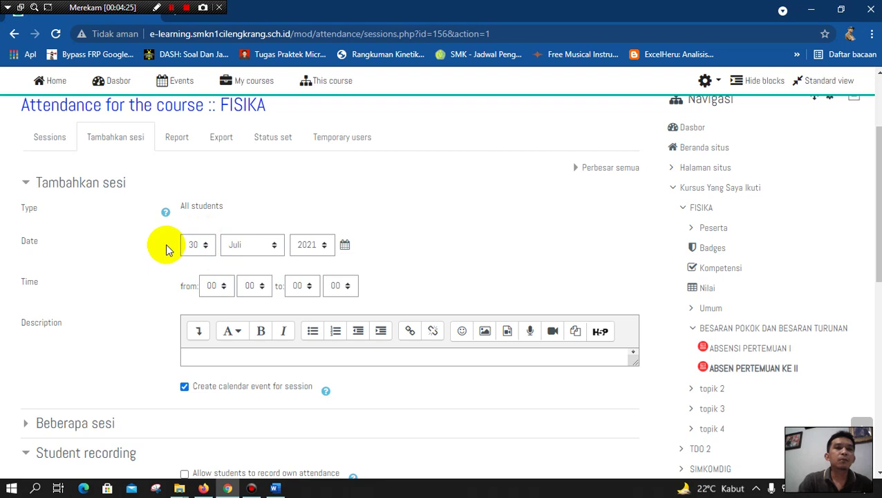
Step: Set the session's time from 21:00 to 23:00
click(221, 285)
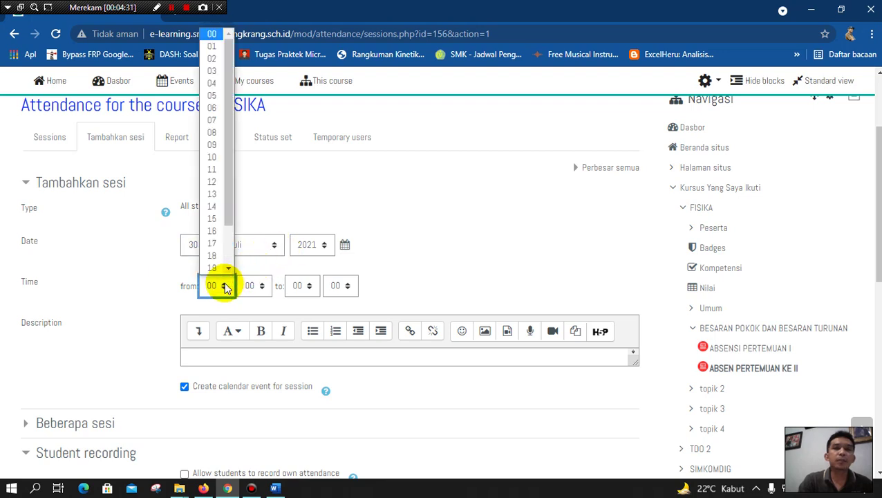
scroll(228, 242, down, 1)
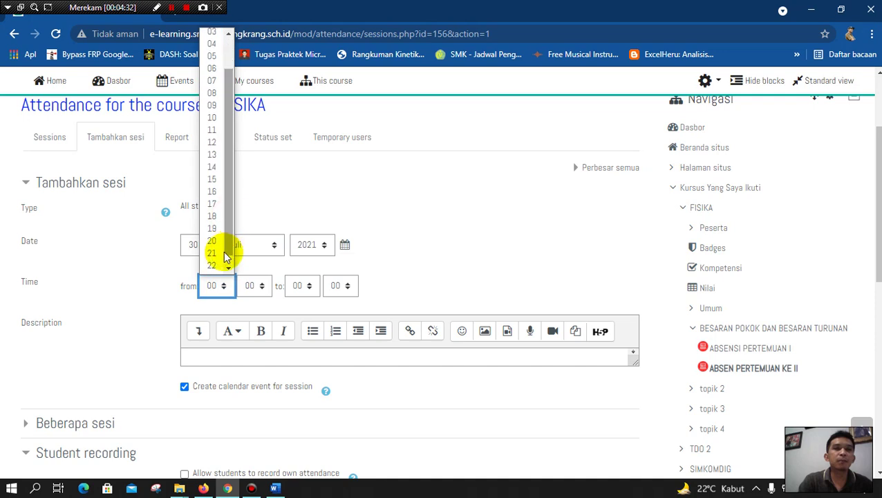
click(218, 256)
click(308, 286)
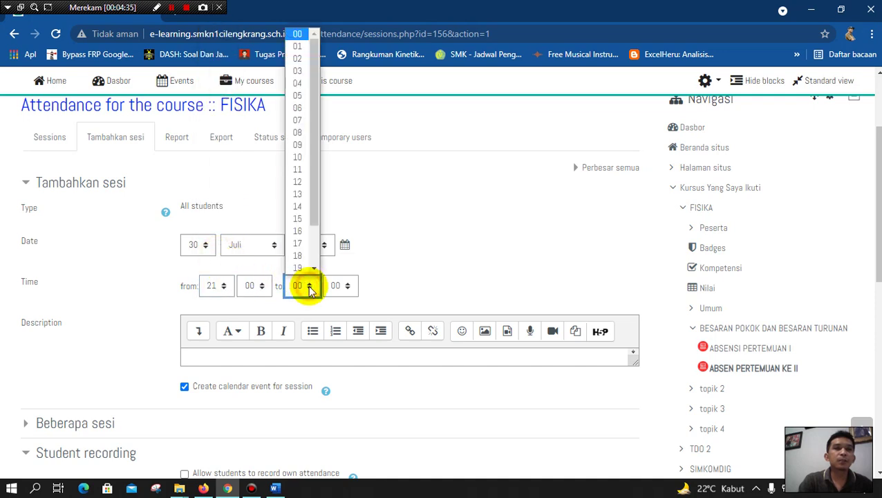
scroll(313, 227, down, 1)
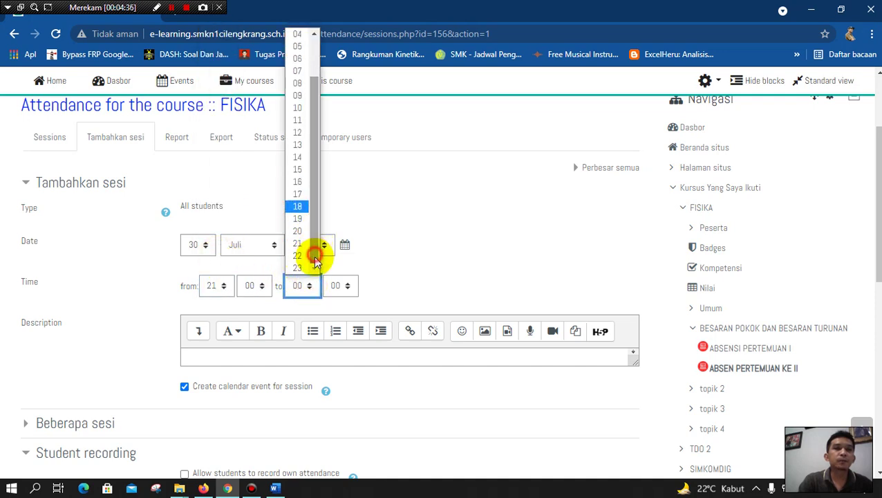
click(299, 268)
Step: Enter "ABSEN PERTEMUAN II" as the session's description
click(193, 359)
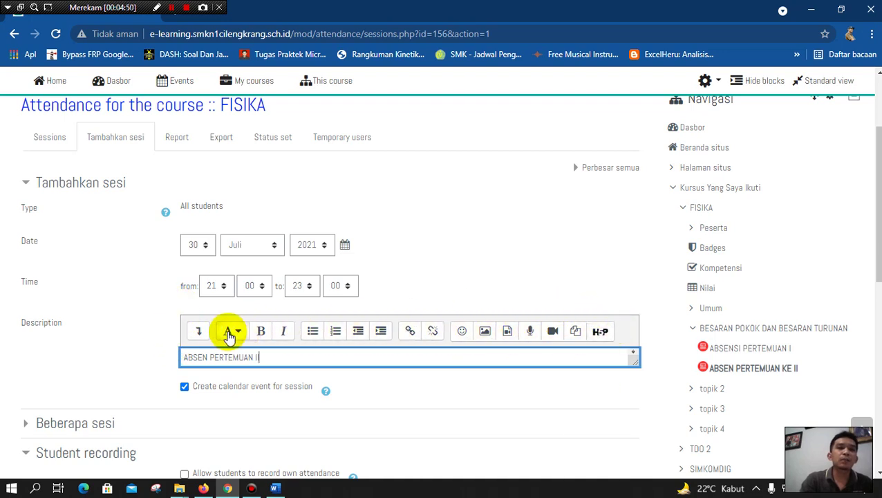
scroll(14, 376, down, 1)
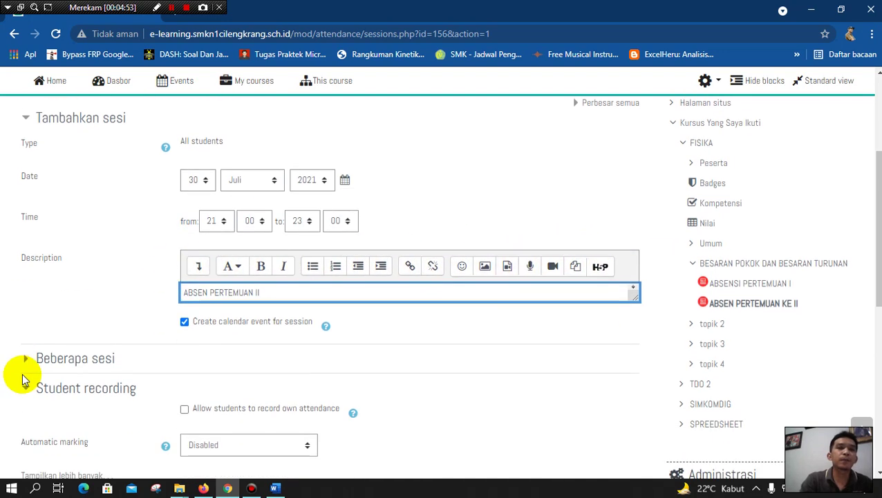
Step: Allow students to record their own attendance and check the available automatic marking options
click(25, 360)
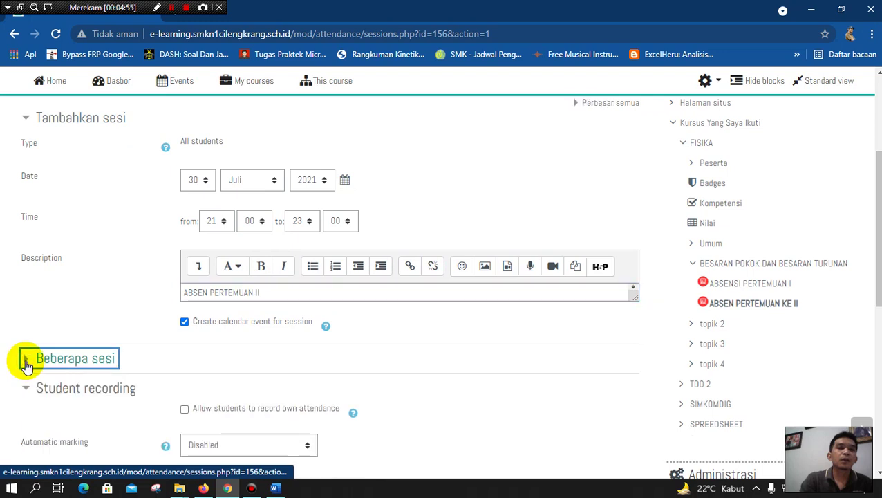
scroll(25, 362, down, 1)
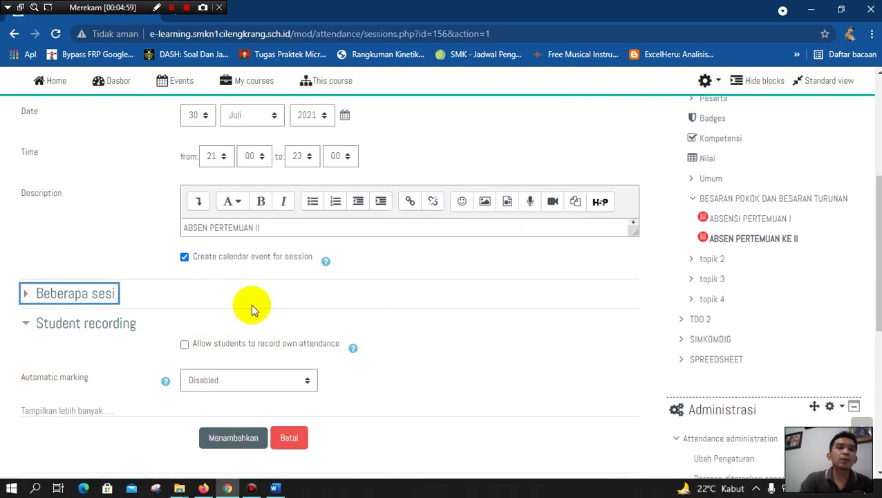
click(185, 345)
scroll(50, 385, down, 1)
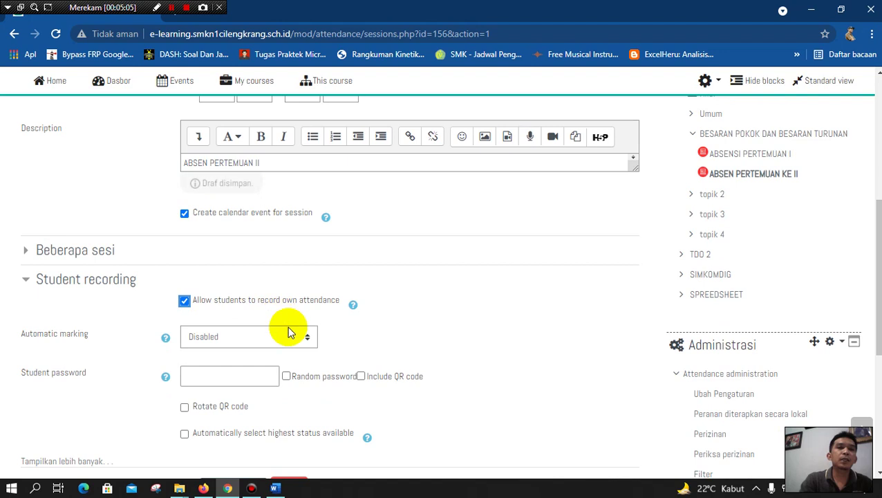
click(308, 344)
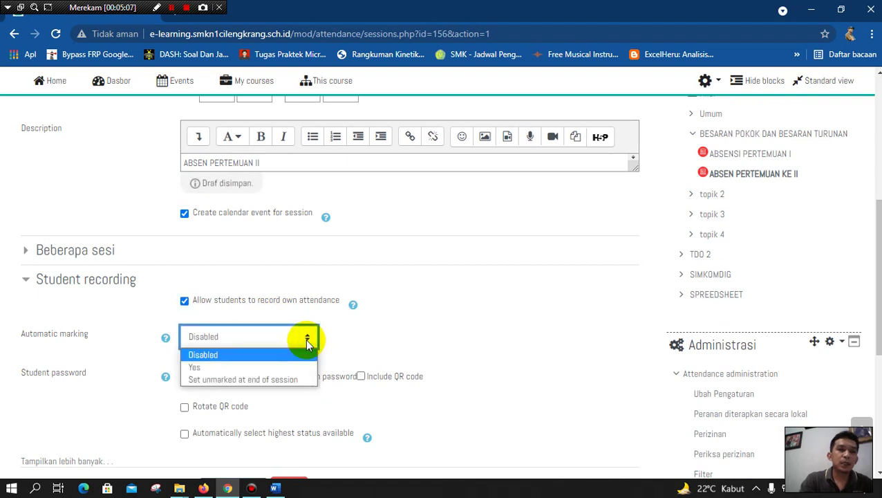
click(308, 343)
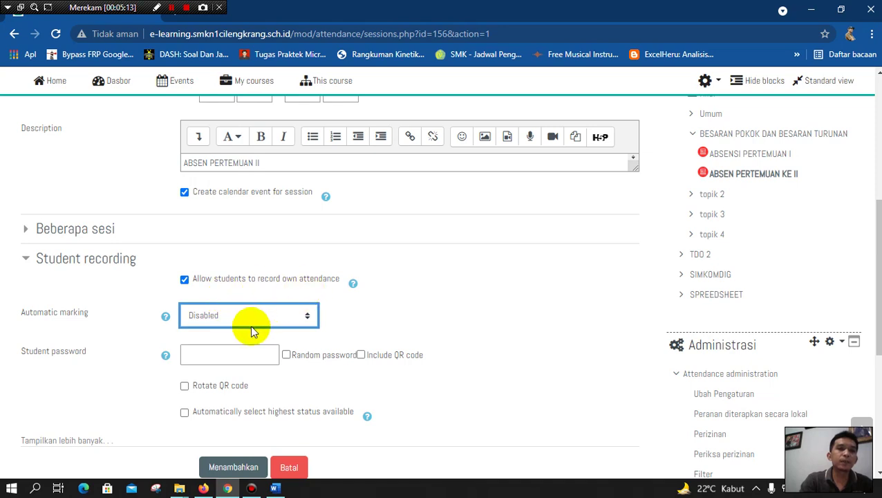
Step: Review the session's settings and add the session to the attendance activity
scroll(250, 325, down, 1)
scroll(242, 387, up, 6)
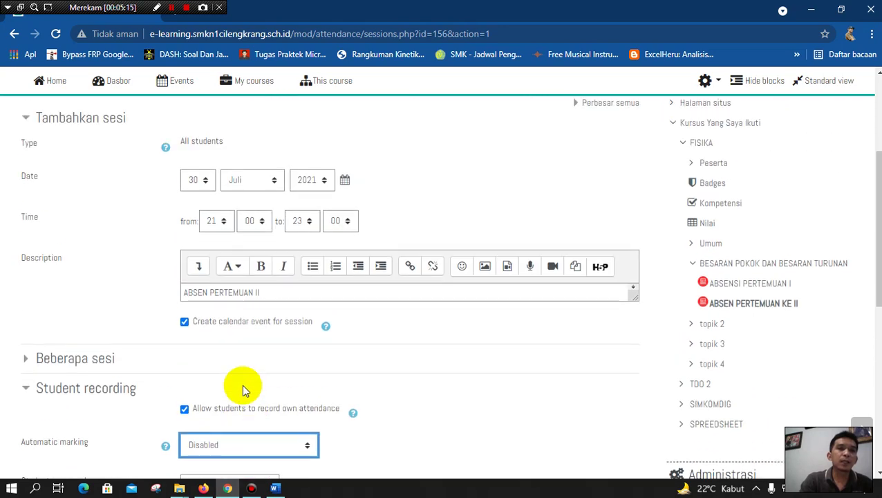
scroll(148, 315, down, 6)
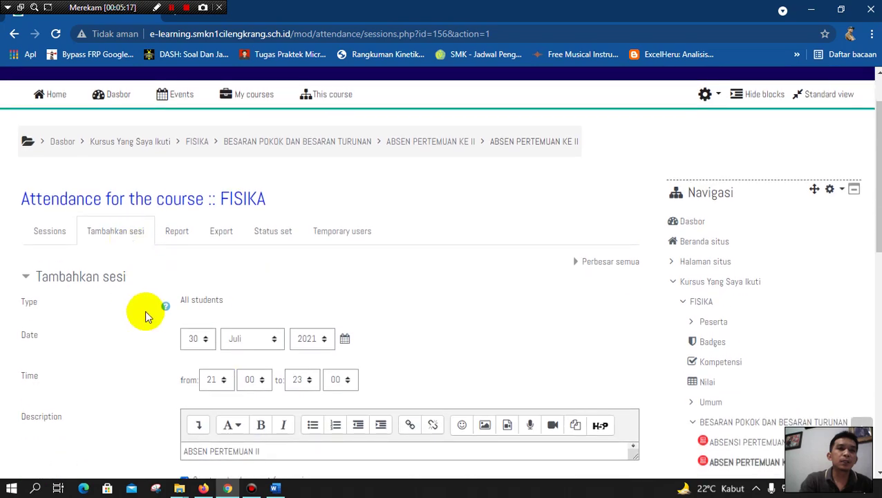
click(225, 345)
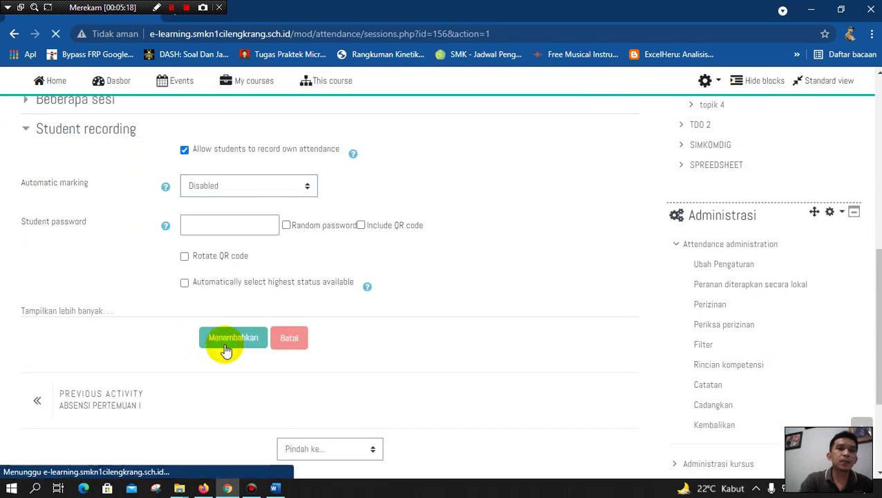
scroll(224, 350, down, 3)
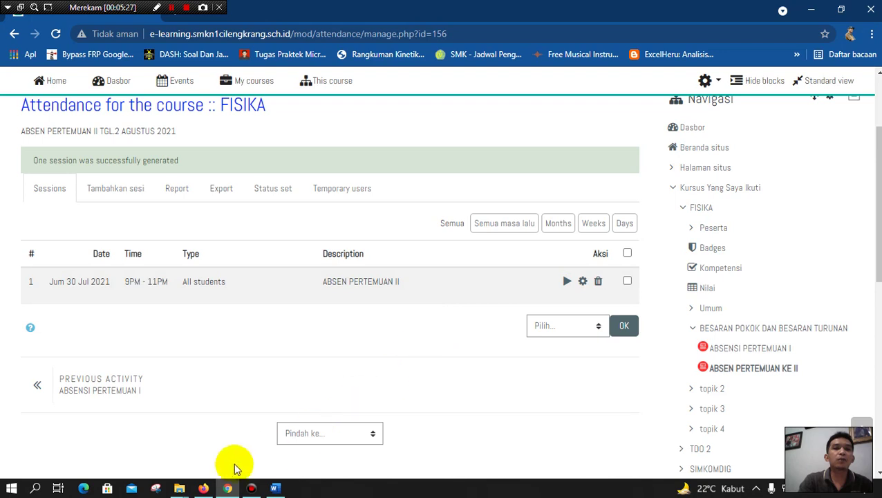
Step: Switch to the student account in Firefox and check the FISIKA course's completion progress on the dashboard
click(205, 488)
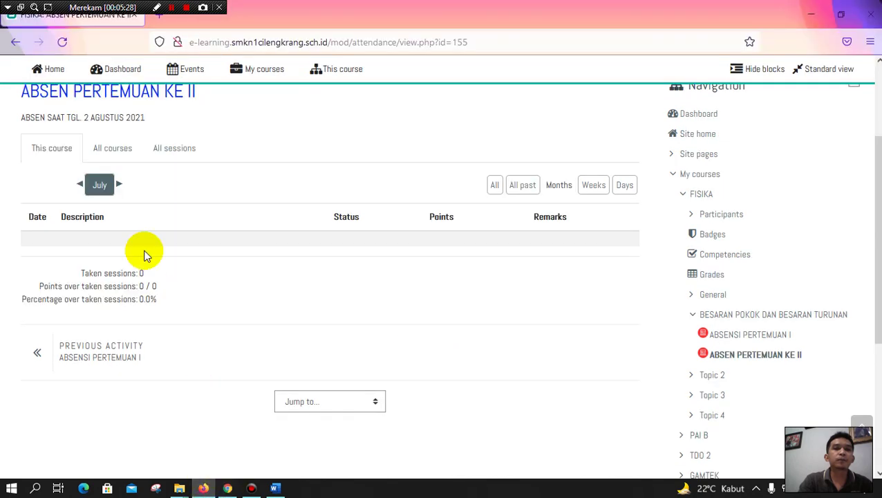
scroll(144, 157, up, 3)
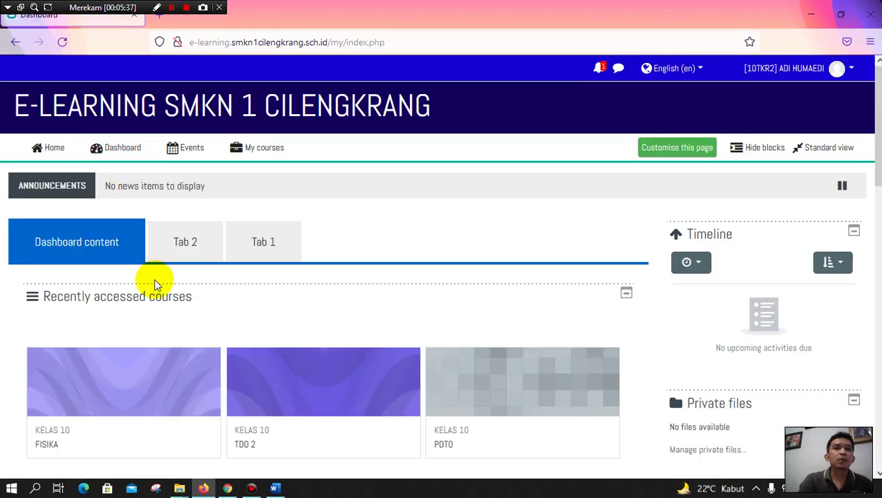
scroll(156, 283, down, 1)
scroll(157, 285, down, 1)
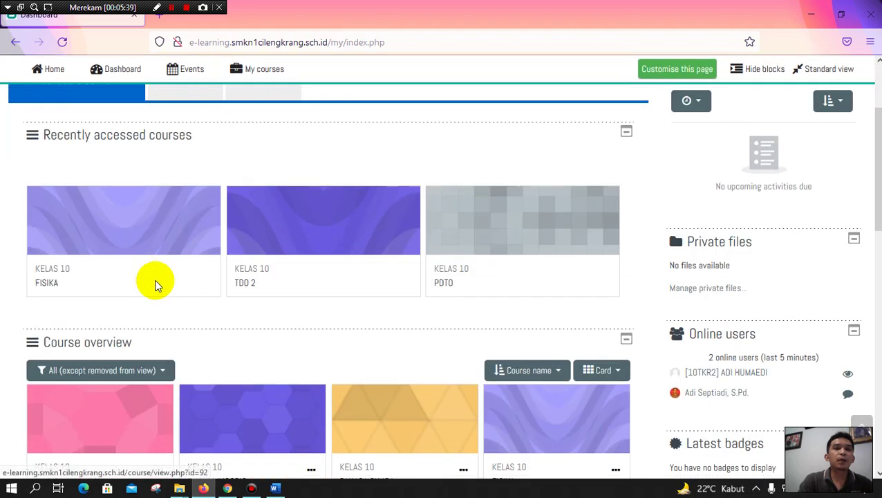
scroll(154, 279, down, 3)
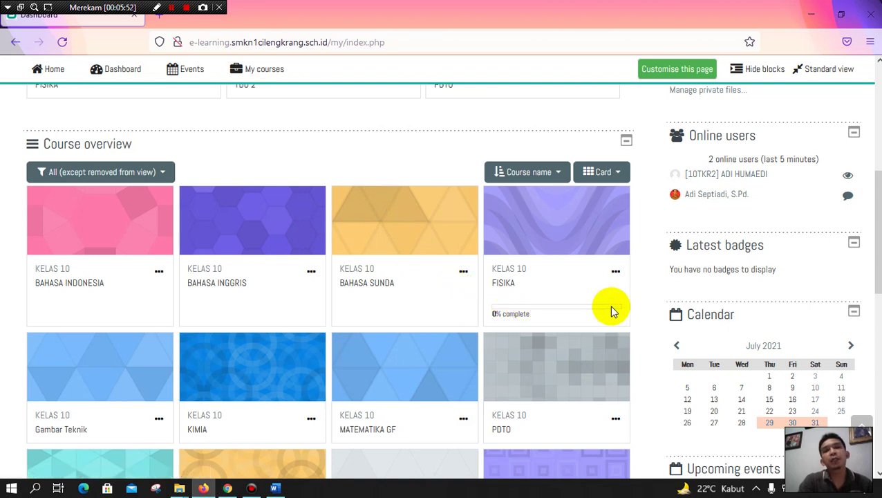
Step: Open the FISIKA course and check the completion marks of ABSENSI PERTEMUAN I and ABSEN PERTEMUAN KE II
click(508, 283)
scroll(373, 295, down, 2)
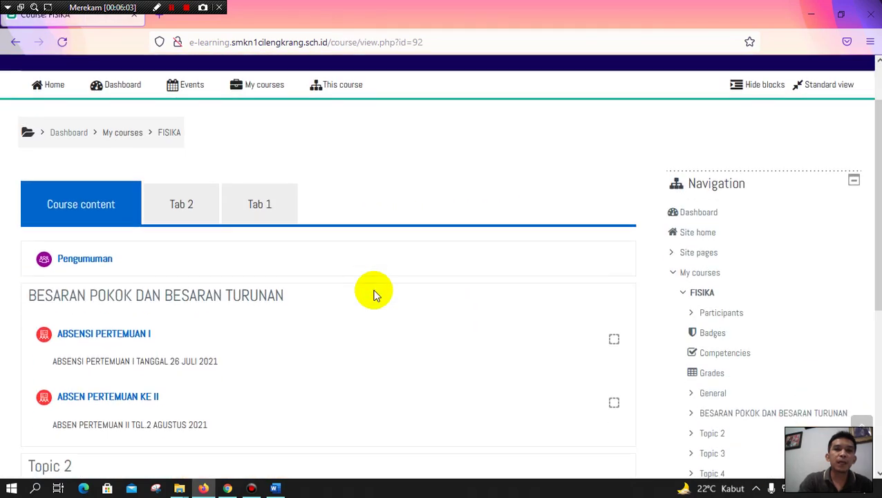
scroll(373, 295, down, 3)
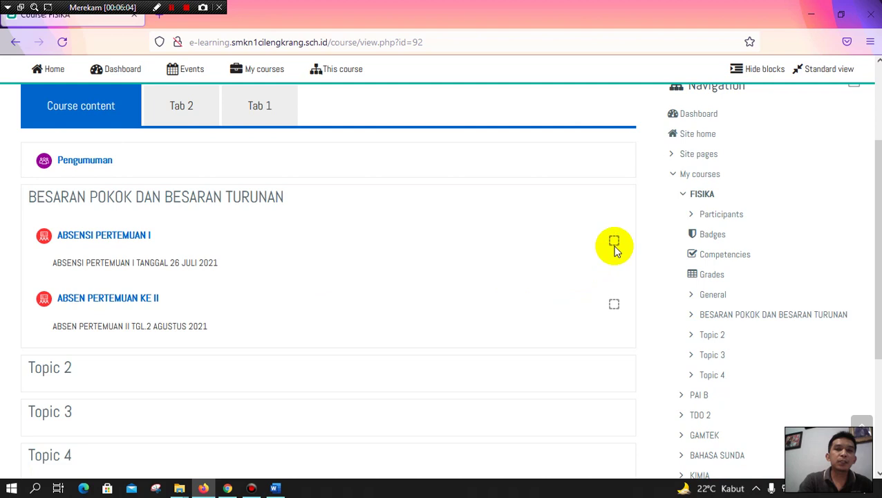
click(614, 305)
click(614, 243)
click(614, 307)
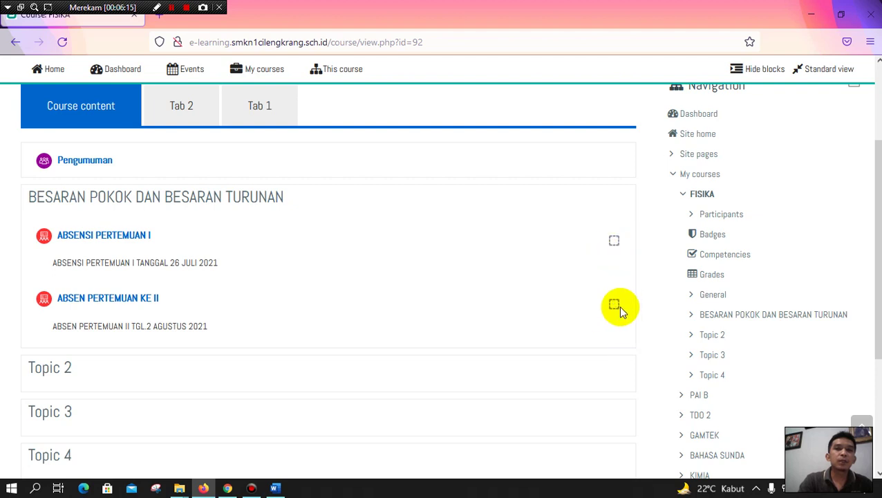
Step: Return to the student's dashboard, compare the FISIKA course's progress in the course overview, and reopen the course
scroll(447, 279, up, 3)
mouse_move(338, 173)
click(131, 154)
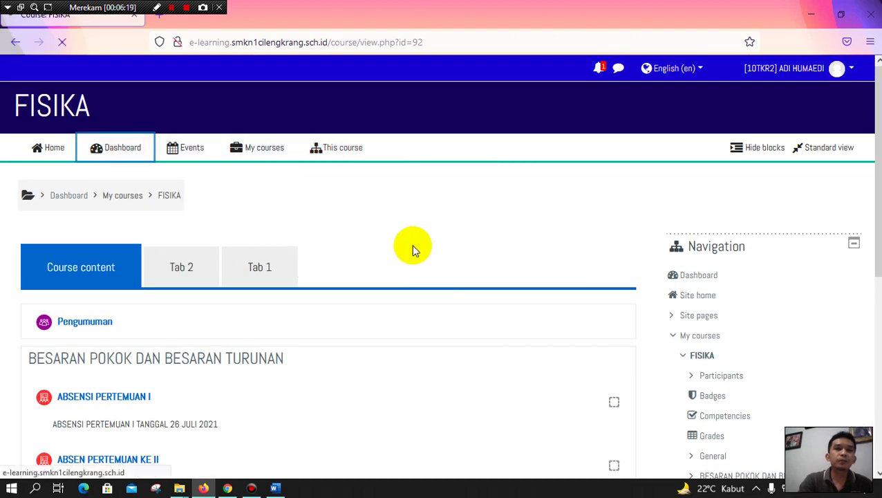
scroll(411, 244, down, 5)
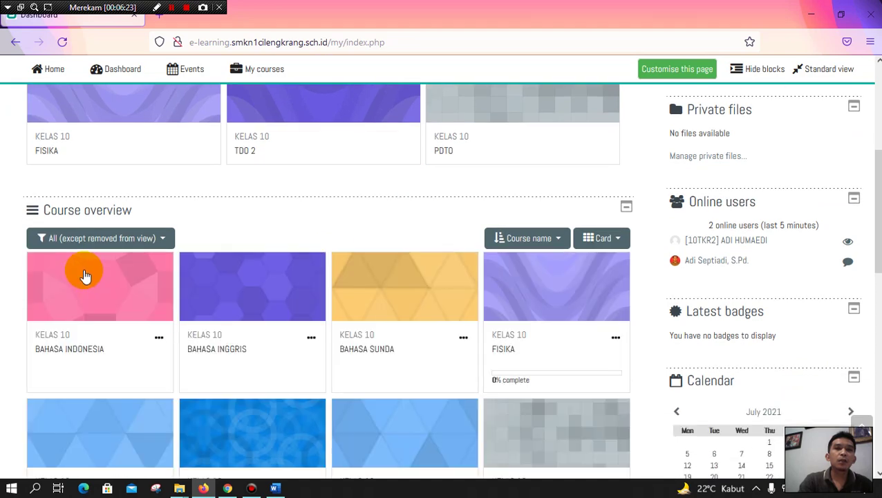
scroll(86, 255, up, 1)
scroll(346, 304, down, 2)
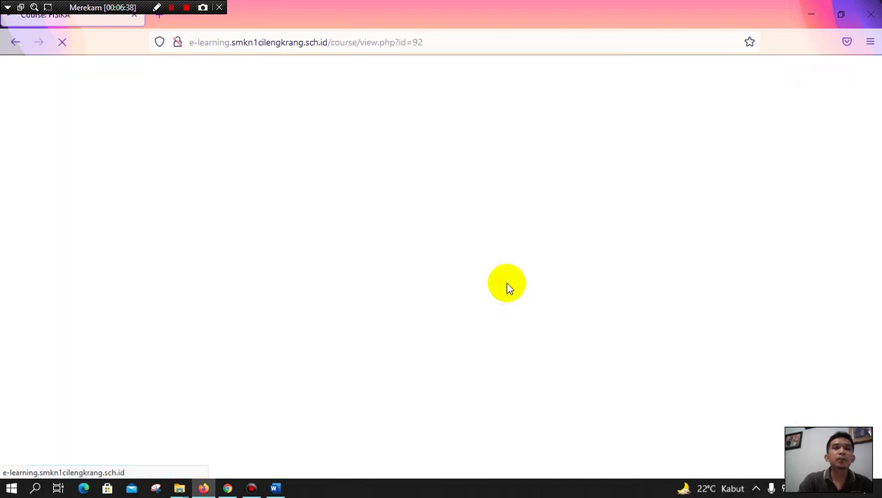
Step: Open ABSENSI PERTEMUAN I and examine its session date, time and attendance status
scroll(191, 339, down, 1)
scroll(165, 344, down, 2)
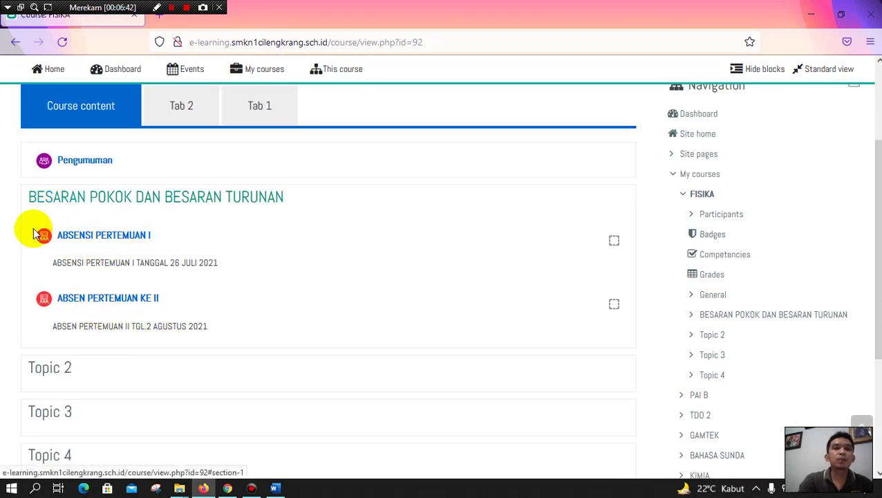
click(128, 235)
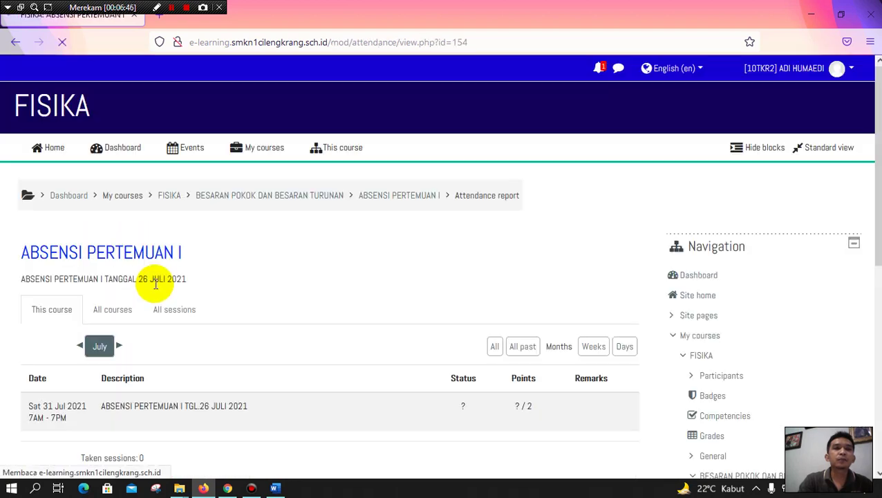
scroll(156, 283, down, 3)
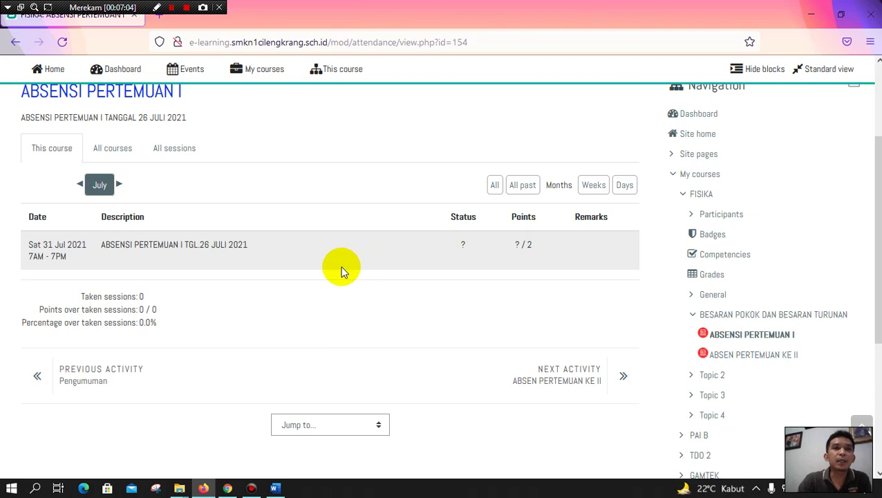
scroll(267, 269, up, 2)
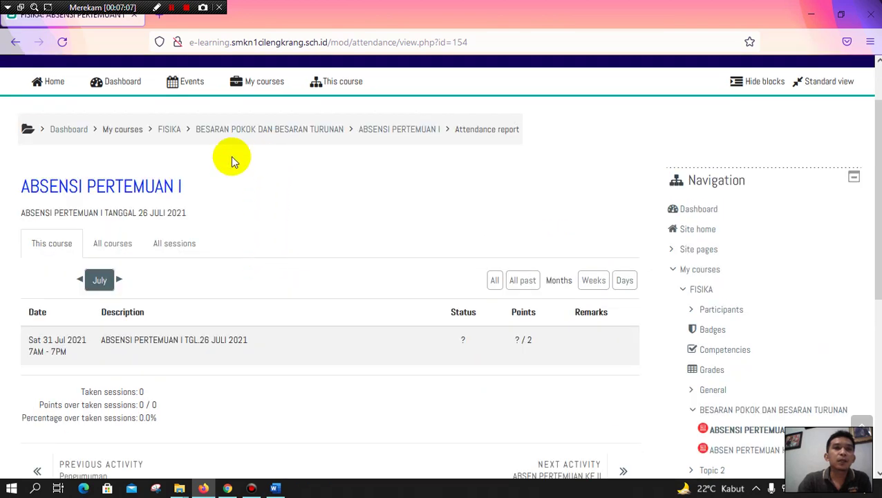
Step: Go back through the dashboard to the FISIKA course and open the ABSEN PERTEMUAN KE II attendance activity
mouse_move(330, 105)
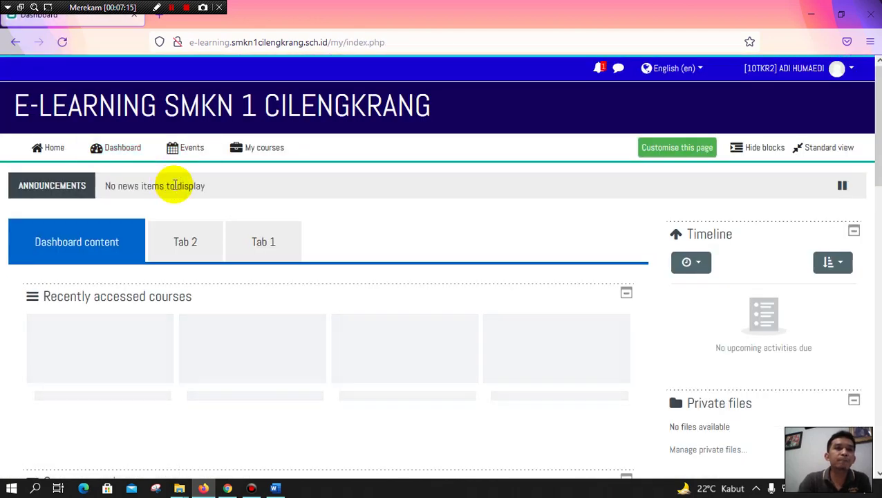
scroll(175, 185, down, 3)
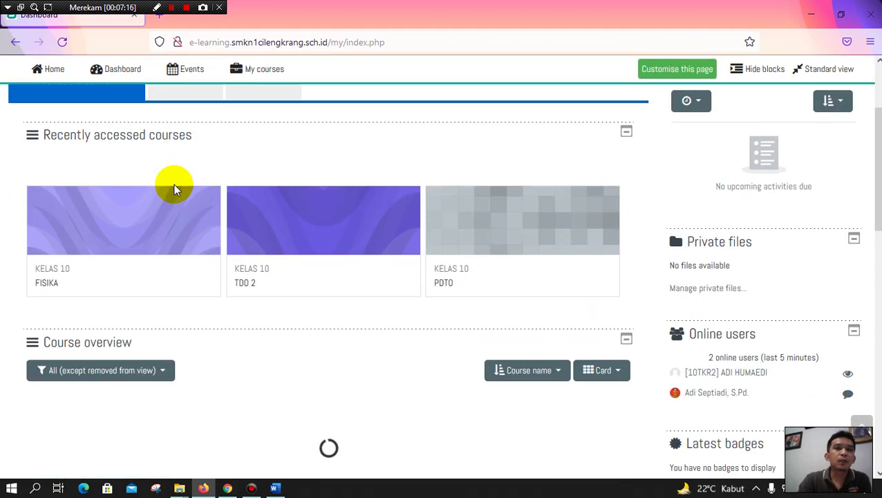
scroll(378, 300, down, 2)
click(511, 354)
scroll(197, 337, down, 2)
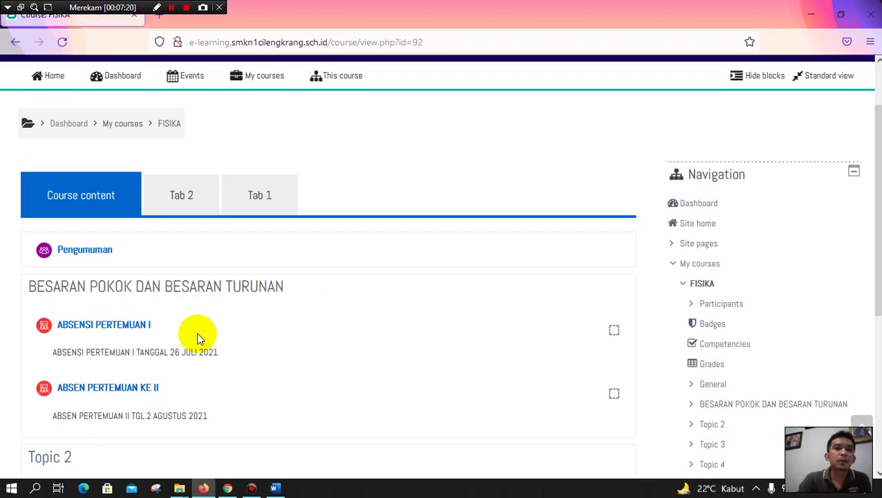
scroll(197, 338, down, 1)
click(117, 302)
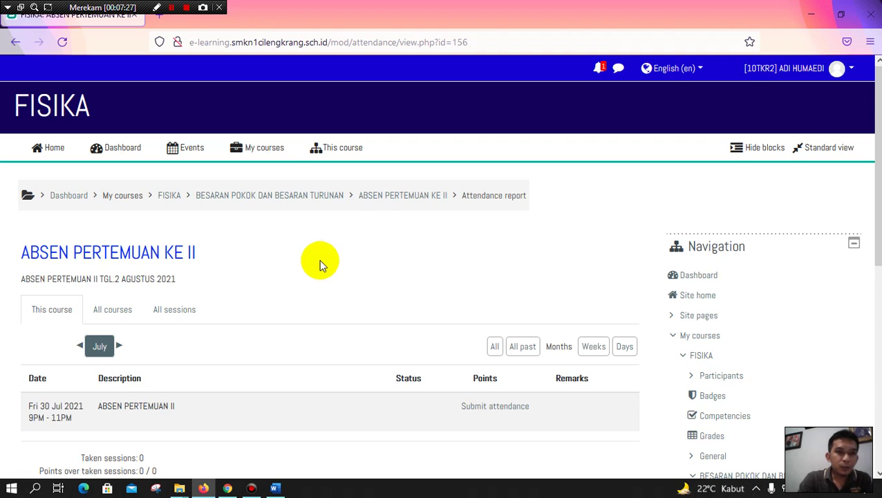
Step: Submit the student's attendance for the ABSEN PERTEMUAN II session as "Menyajikan" and save it
scroll(319, 258, down, 2)
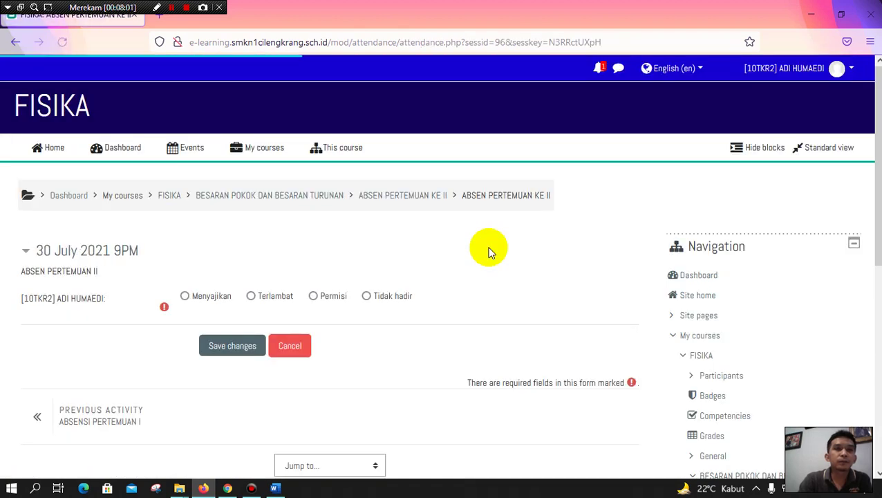
scroll(488, 251, down, 2)
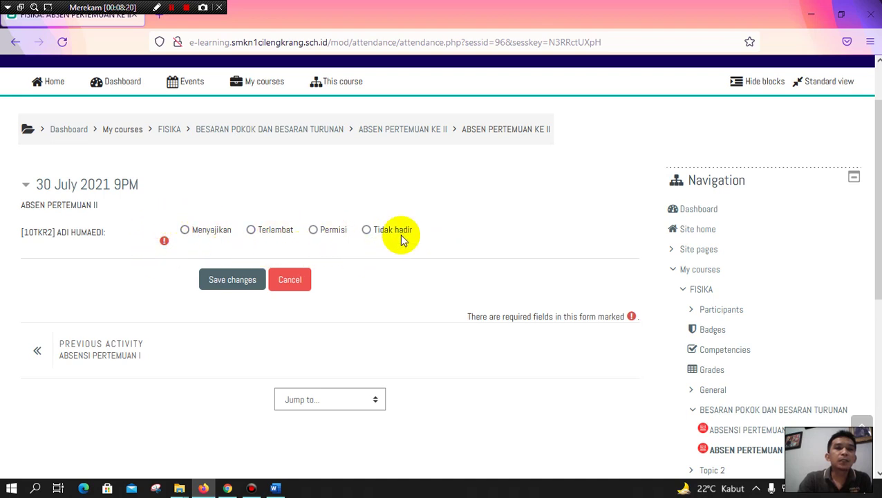
click(184, 229)
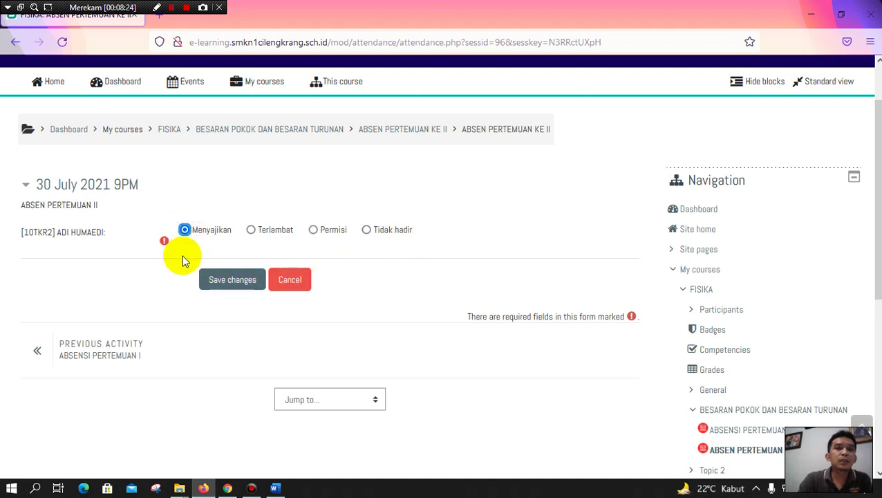
click(242, 287)
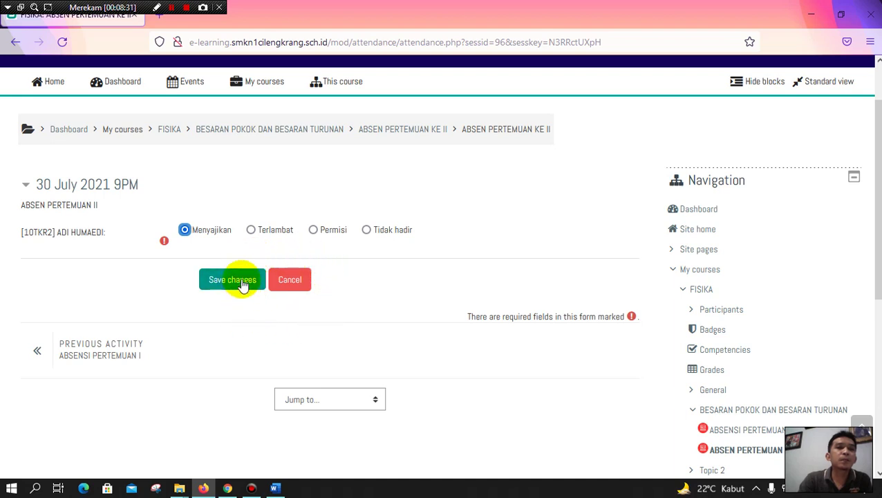
click(242, 288)
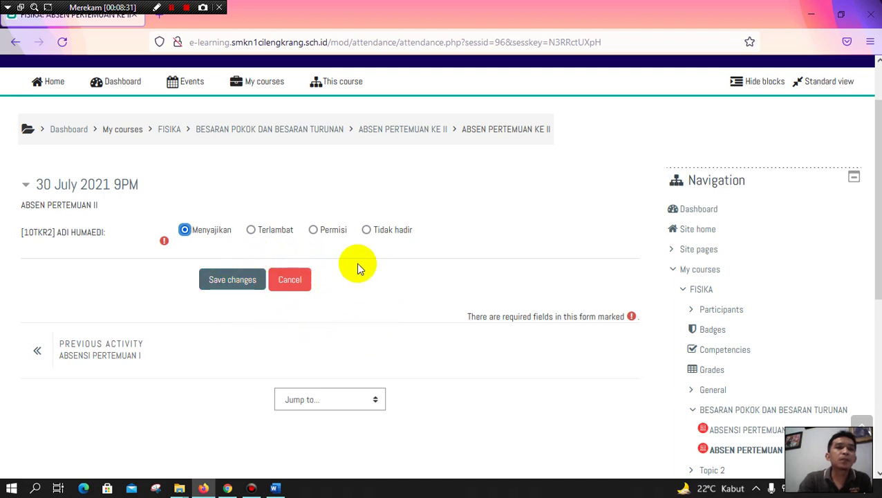
click(233, 288)
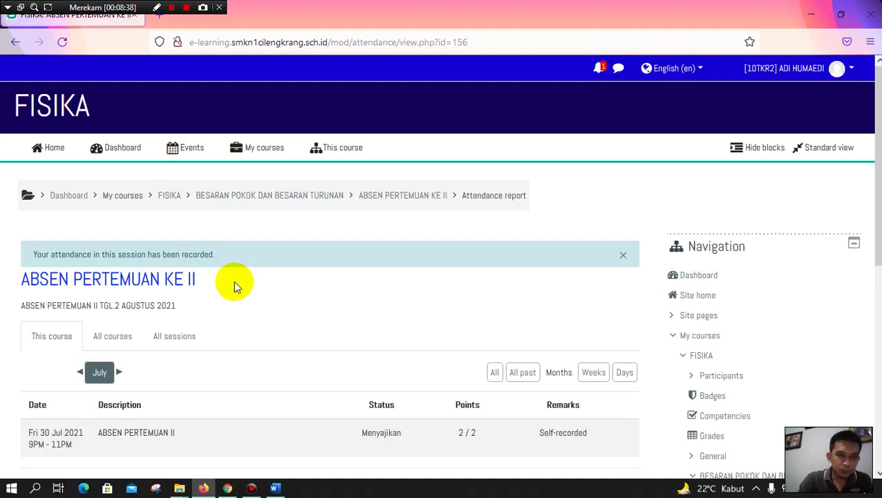
Step: Review the recorded attendance and check the FISIKA course's updated progress on the student's dashboard
scroll(233, 280, down, 2)
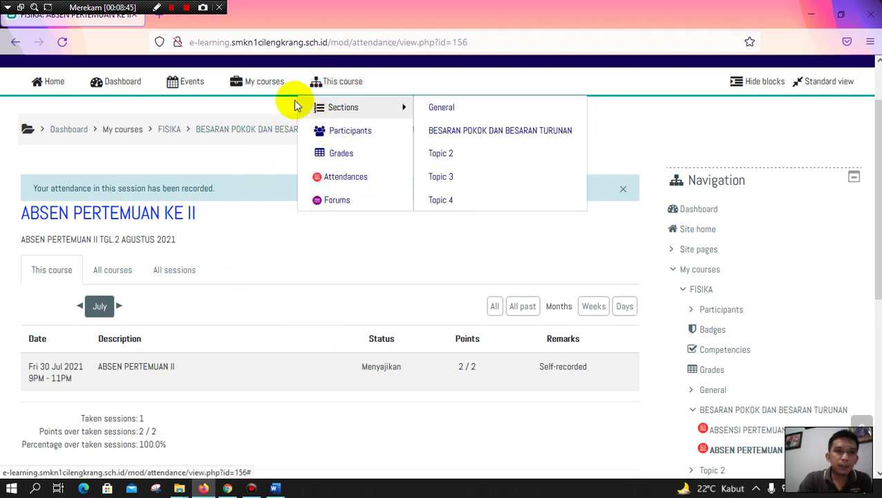
click(133, 83)
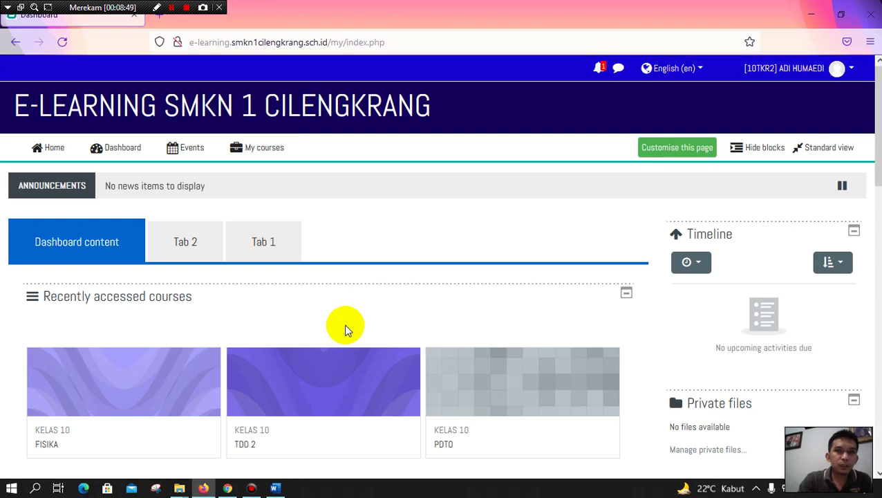
scroll(343, 325, down, 1)
scroll(347, 331, down, 2)
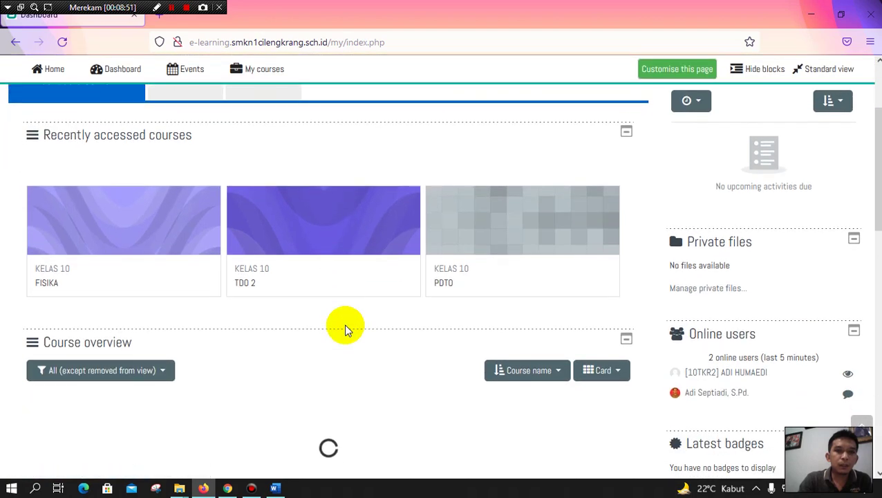
scroll(347, 328, down, 2)
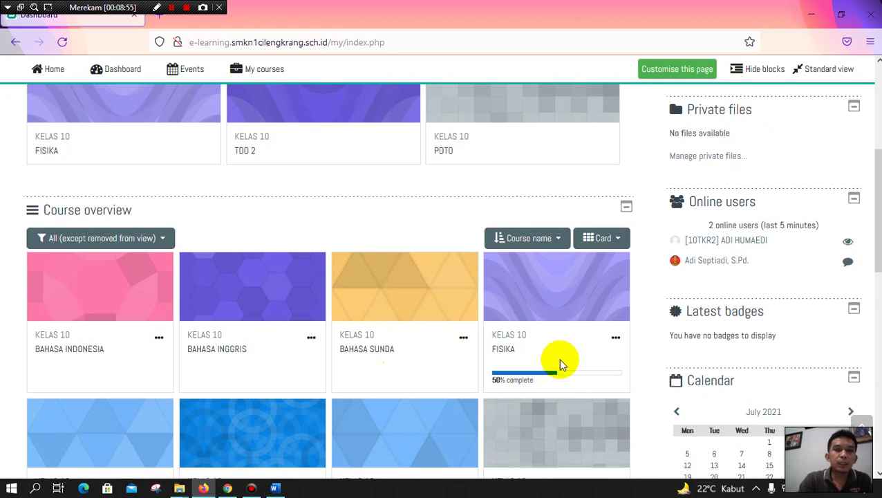
Step: Reopen the FISIKA course and check the completion mark beside ABSEN PERTEMUAN KE II
click(503, 350)
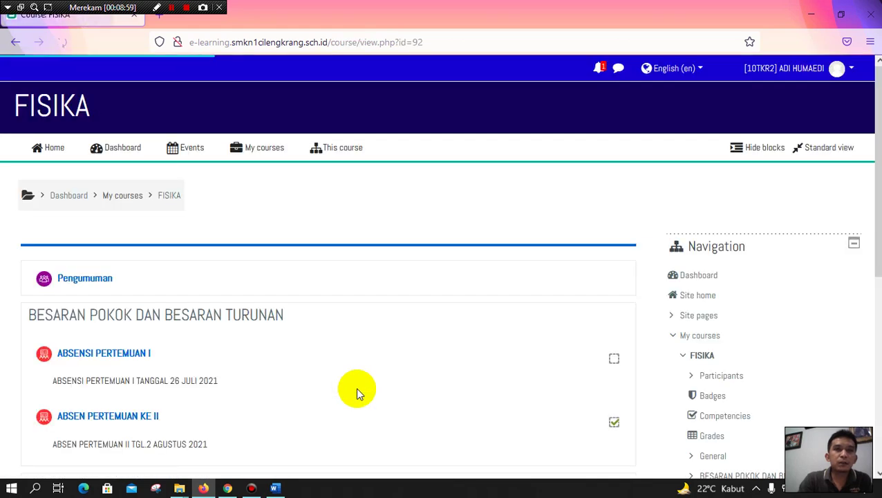
scroll(356, 386, down, 1)
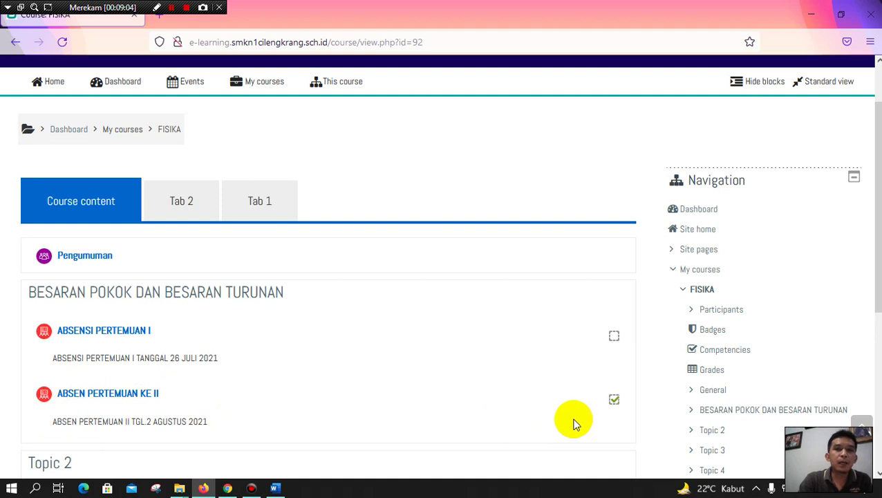
click(613, 401)
click(613, 400)
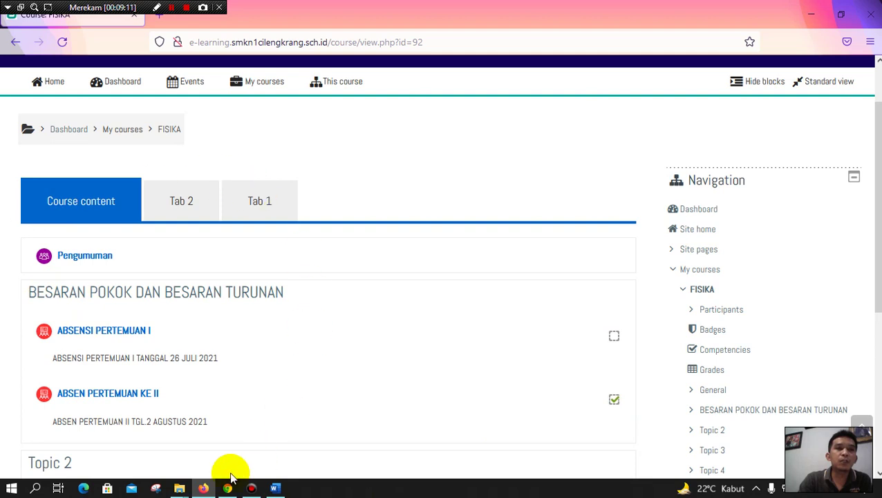
Step: Switch to the teacher account in Chrome and examine the ABSEN PERTEMUAN KE II grades in FISIKA's grader report
mouse_move(230, 490)
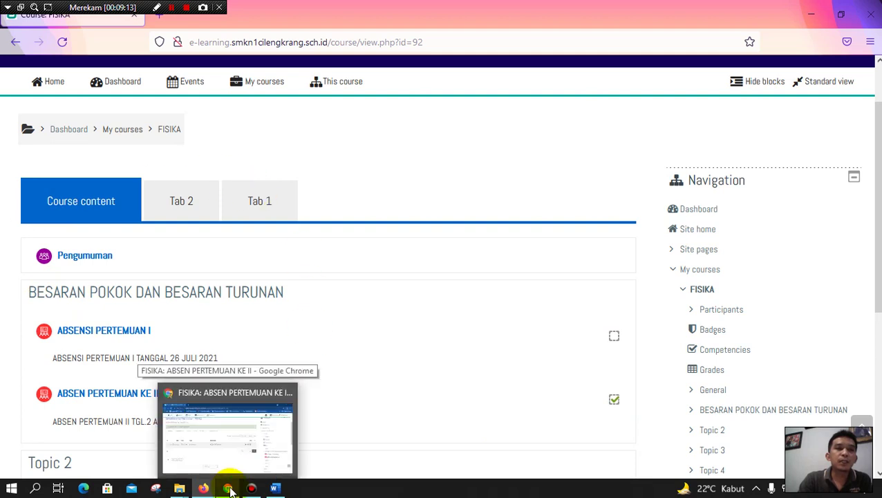
click(231, 490)
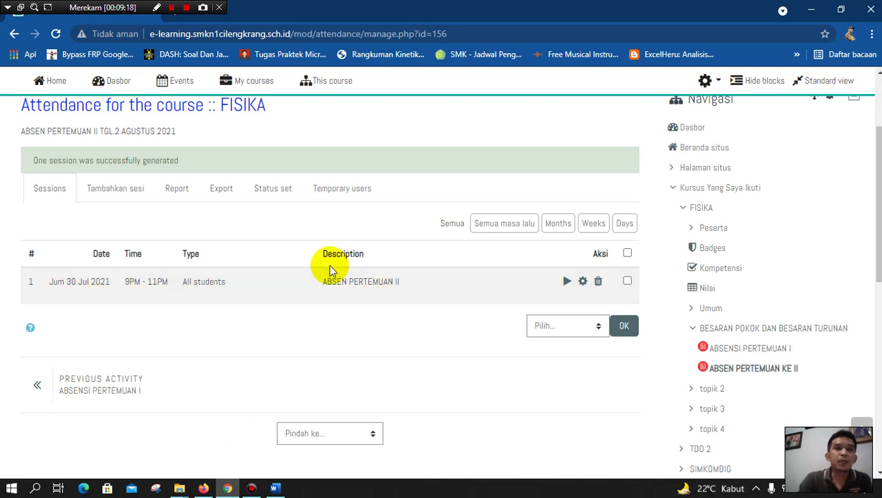
click(706, 288)
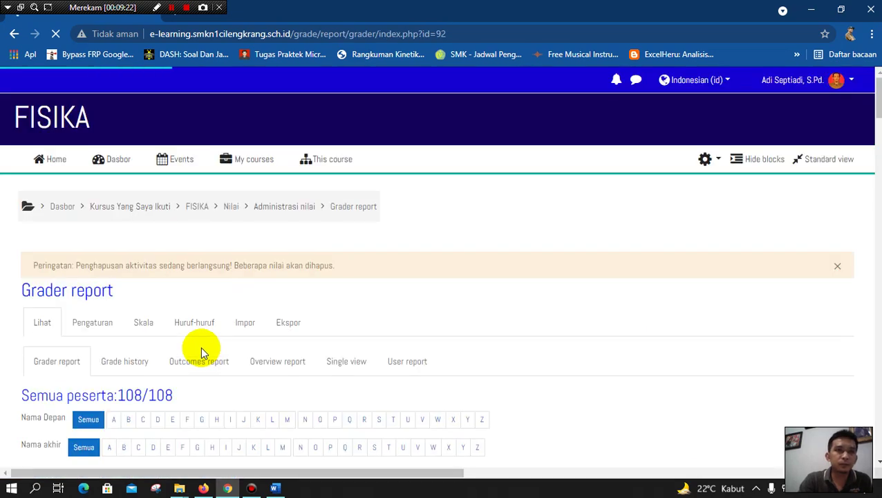
scroll(271, 345, down, 4)
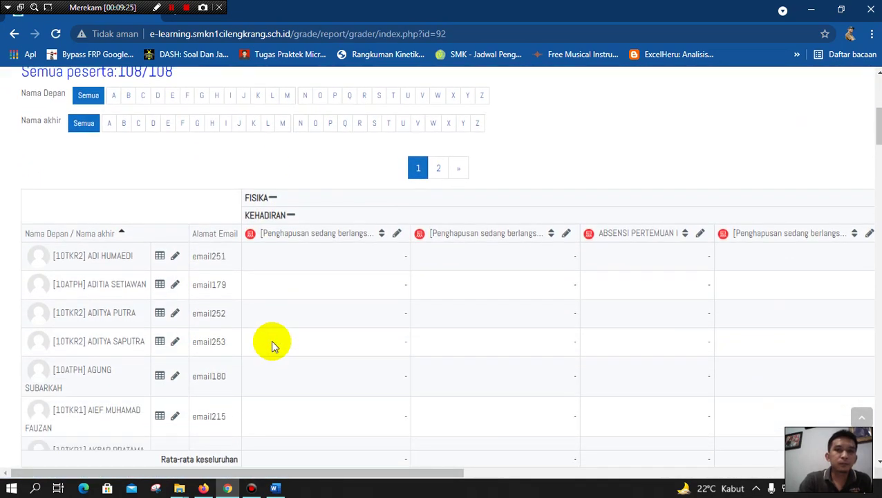
drag(331, 474, 620, 469)
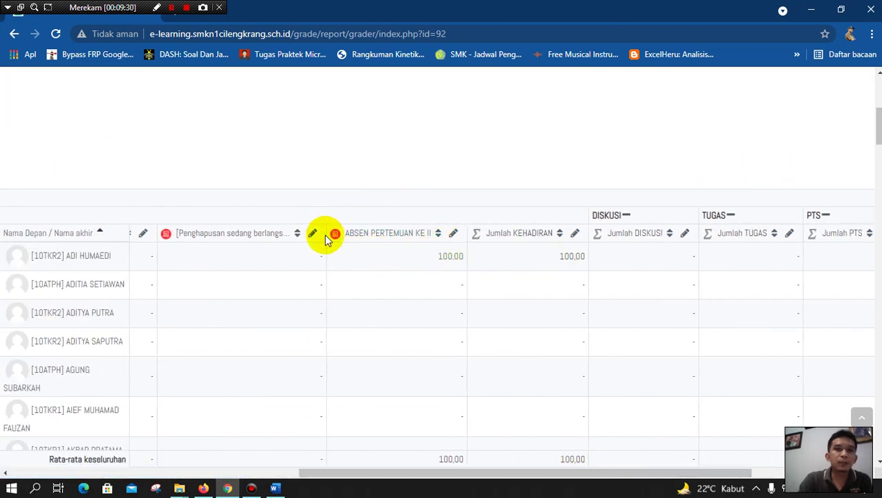
drag(404, 473, 112, 467)
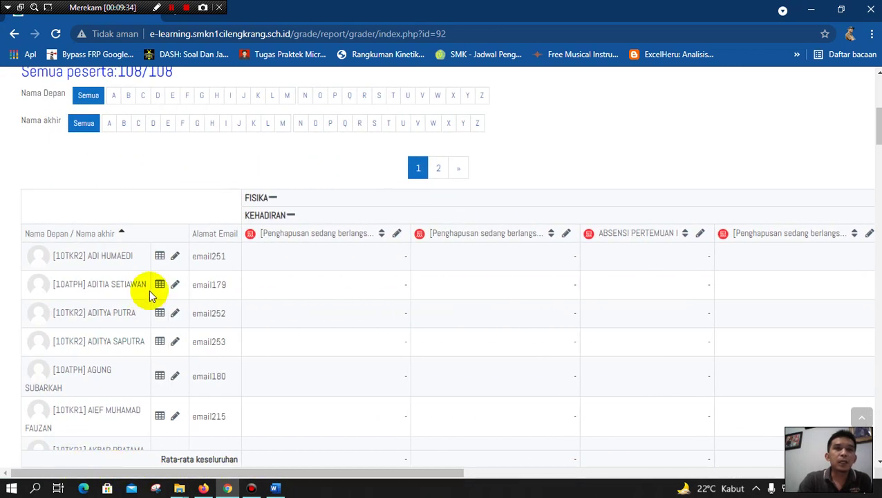
Step: Return to the teacher's dashboard and locate the FISIKA course among the recently accessed courses
scroll(149, 292, up, 3)
scroll(154, 297, up, 2)
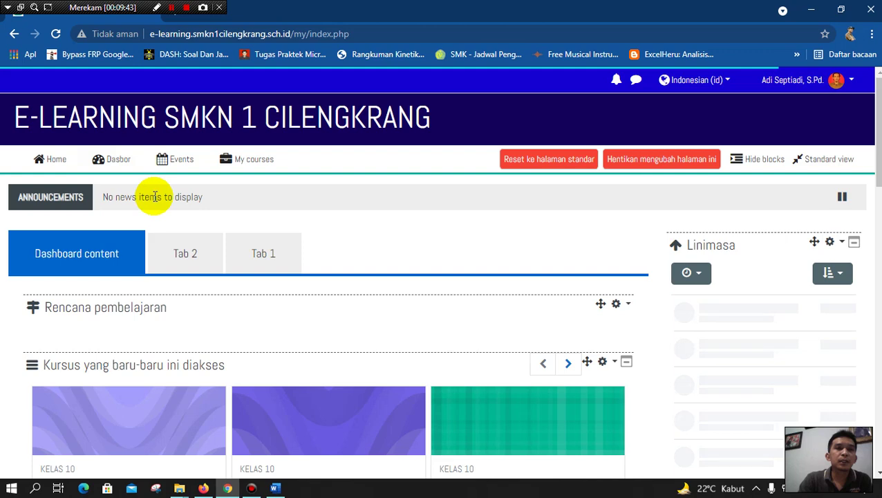
scroll(209, 287, down, 1)
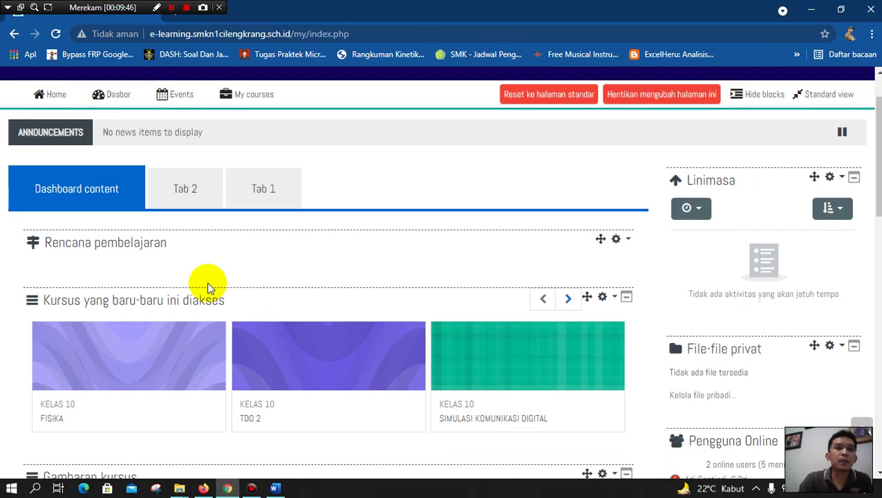
scroll(209, 287, down, 1)
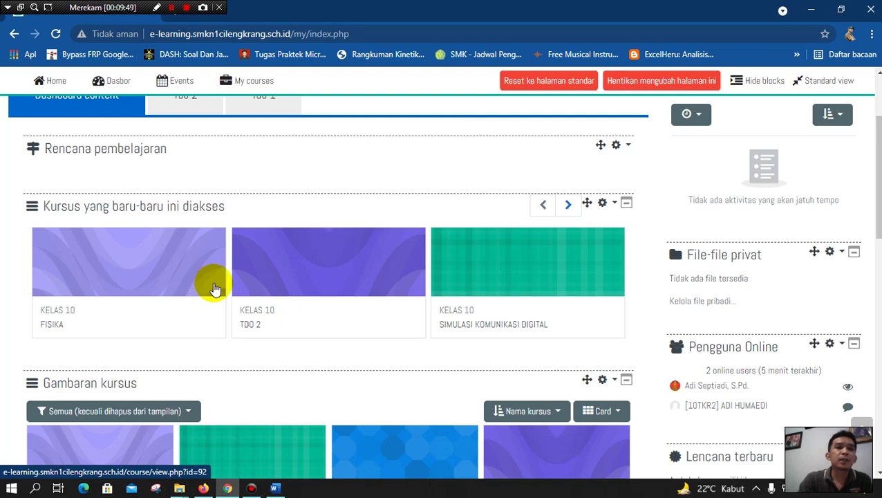